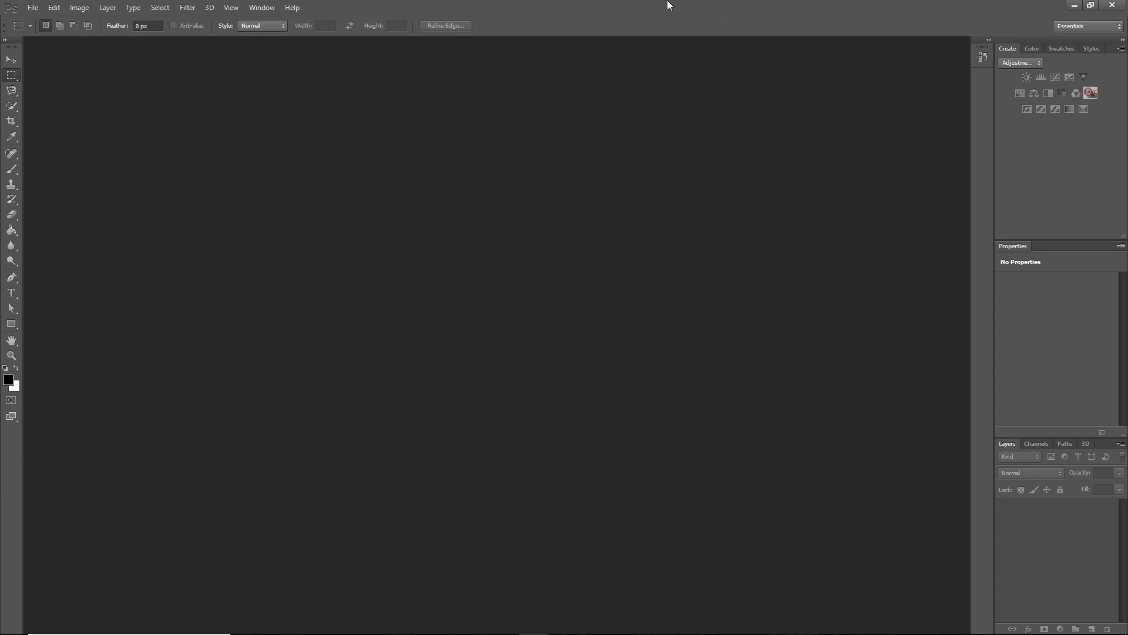
Start a new document and set its width and height to 15 centimeters each.
left_click(32, 9)
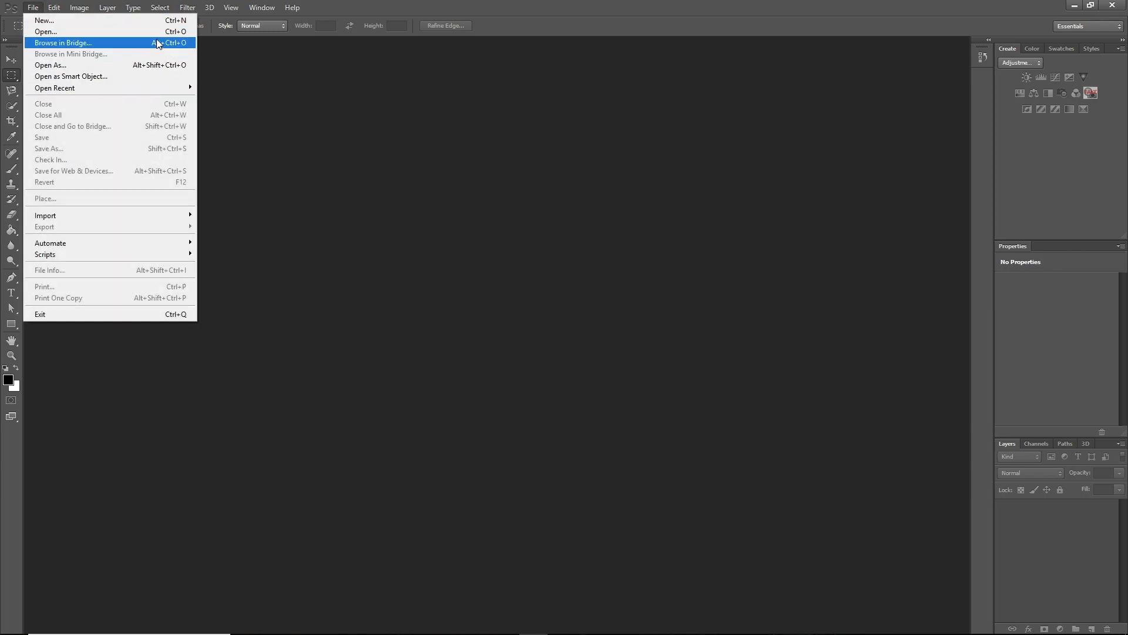
left_click(146, 21)
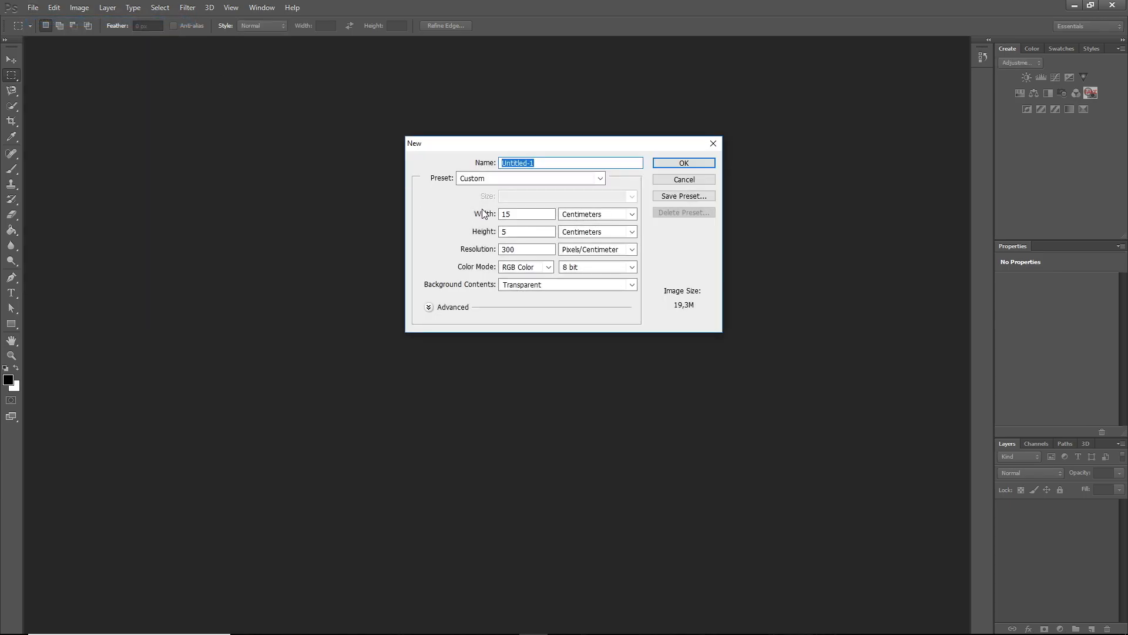
left_click(580, 216)
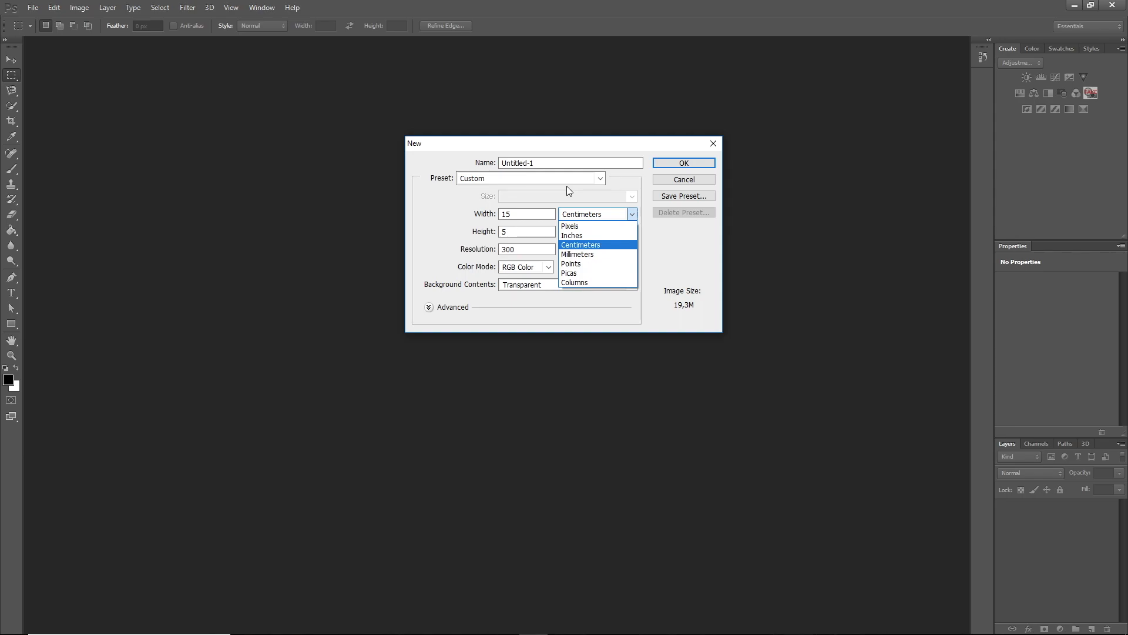
left_click(566, 186)
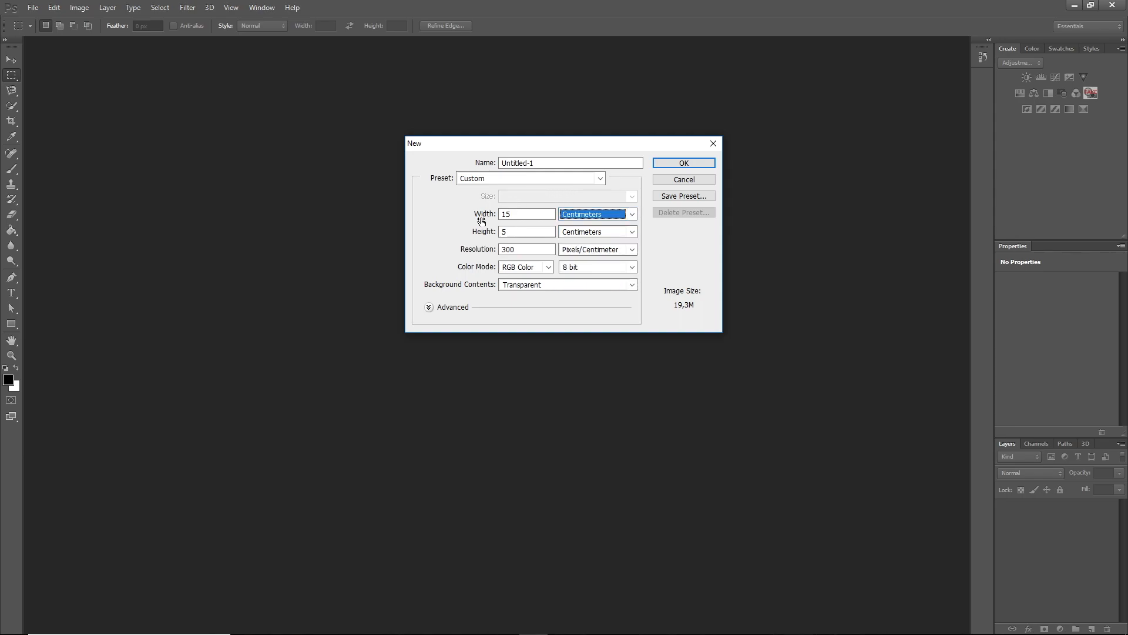
left_click_drag(513, 215, 451, 216)
type("15")
left_click_drag(517, 234, 463, 233)
type("15")
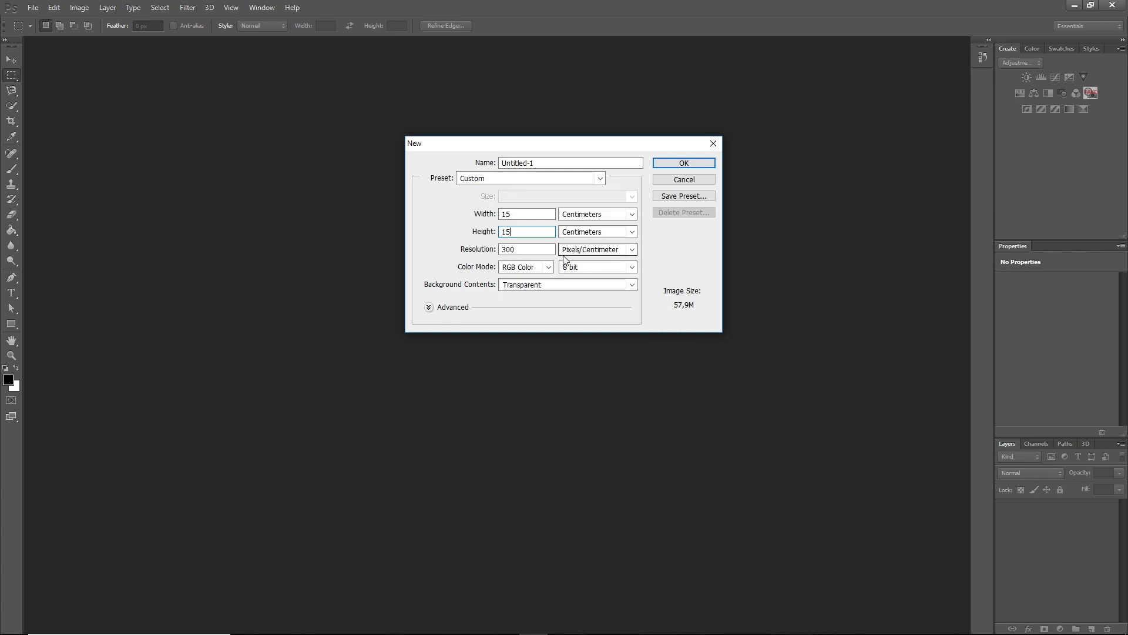
Create the document at 300 pixels/centimeter in 8 bit RGB Color with transparent background contents.
left_click(521, 269)
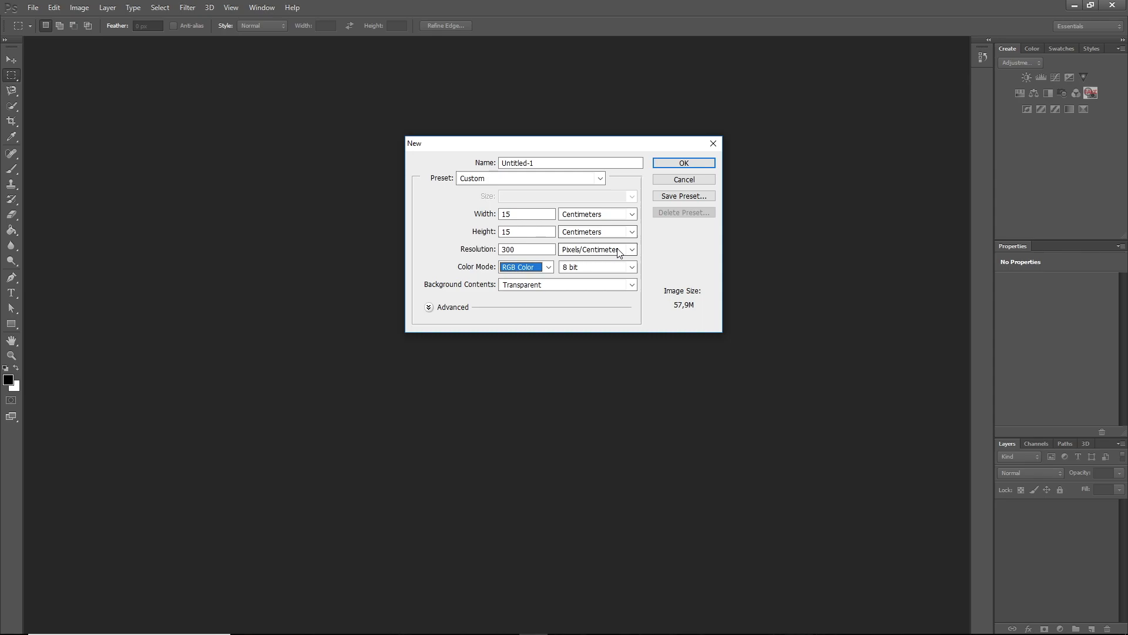
double_click(536, 249)
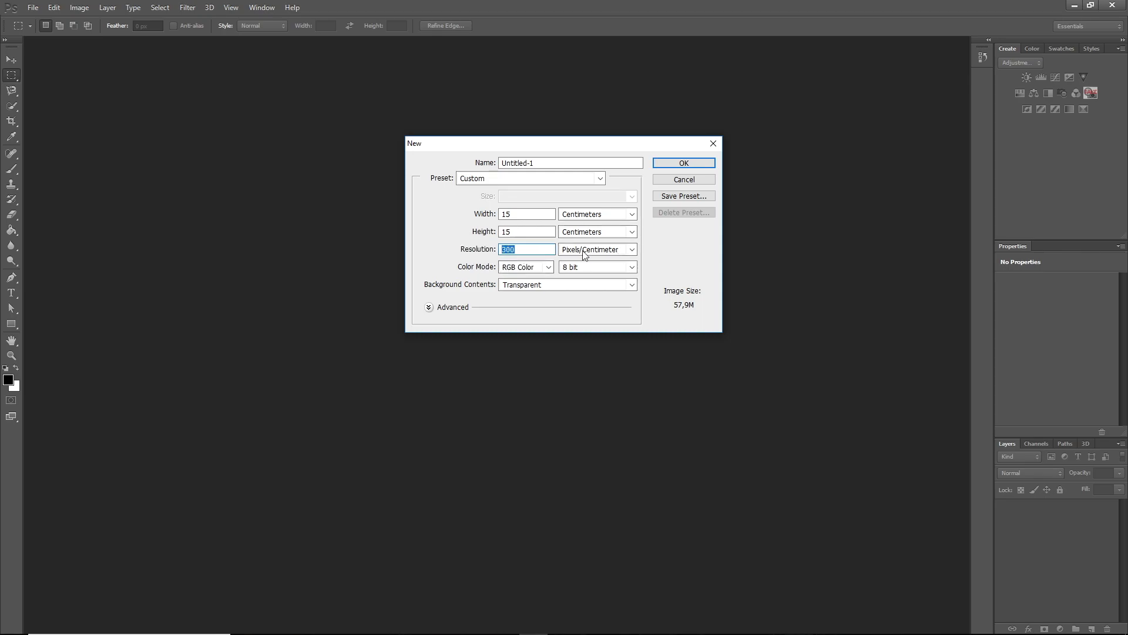
left_click(614, 251)
left_click(615, 270)
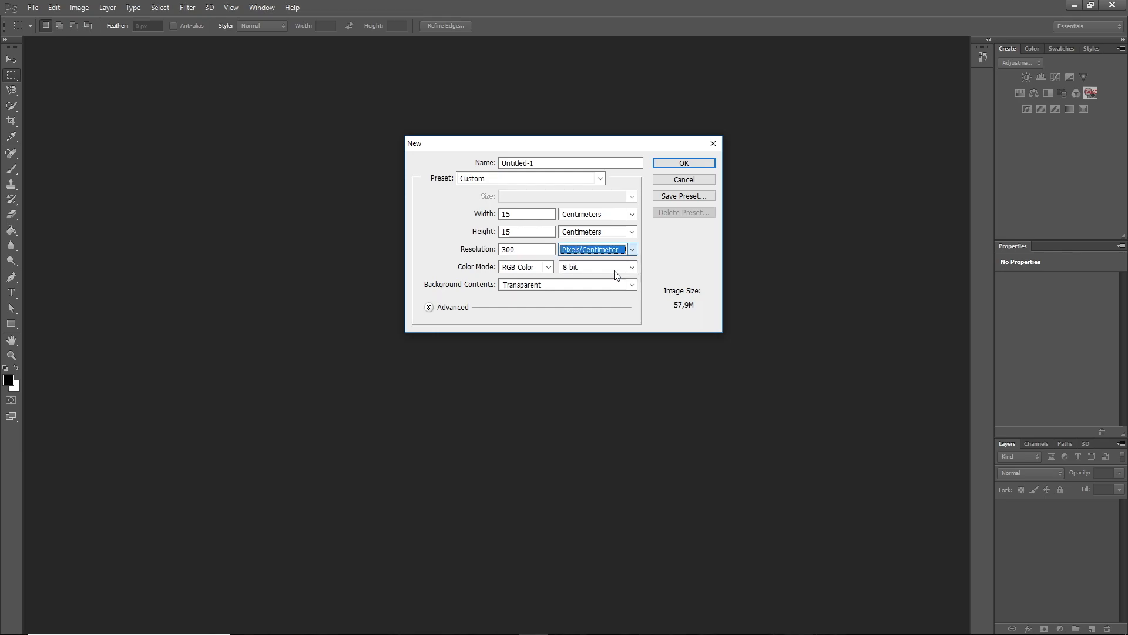
left_click(566, 291)
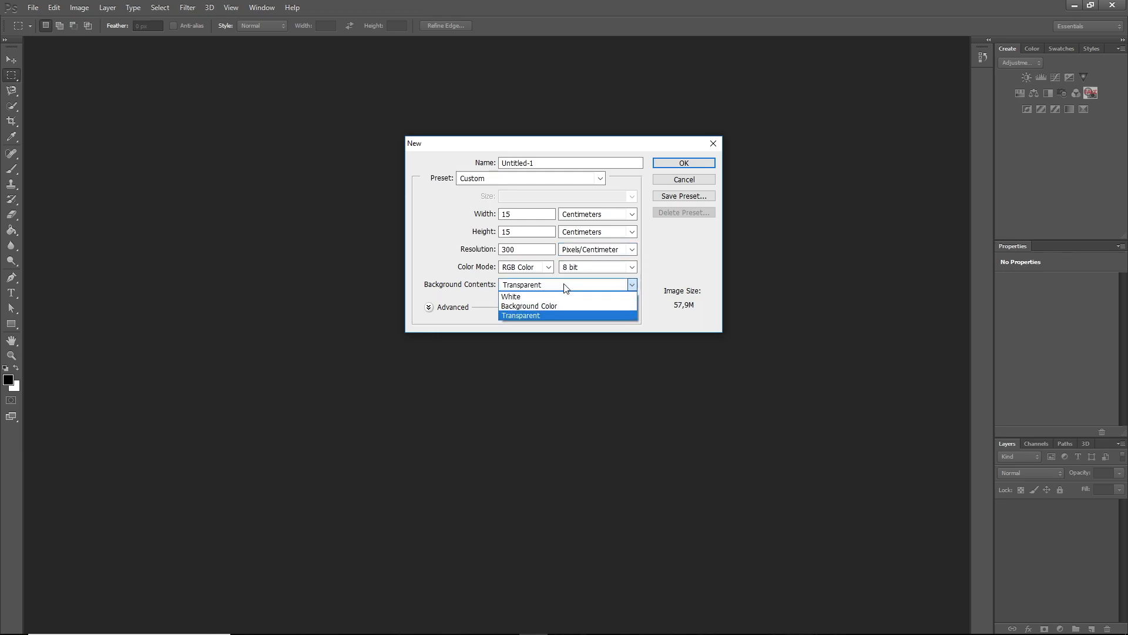
left_click(565, 290)
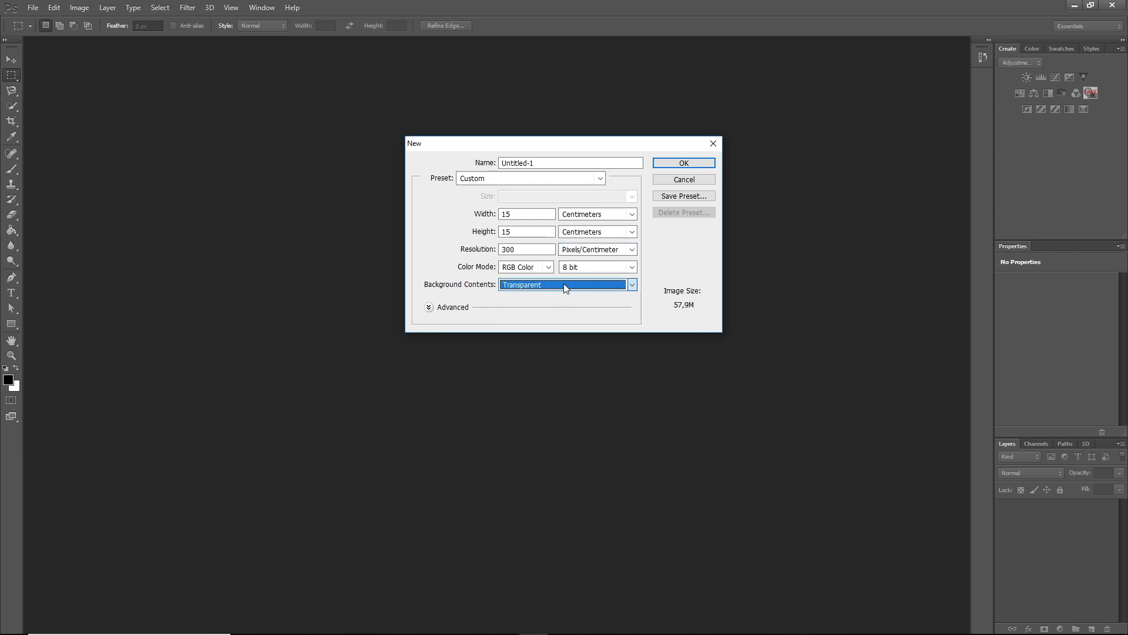
left_click(689, 166)
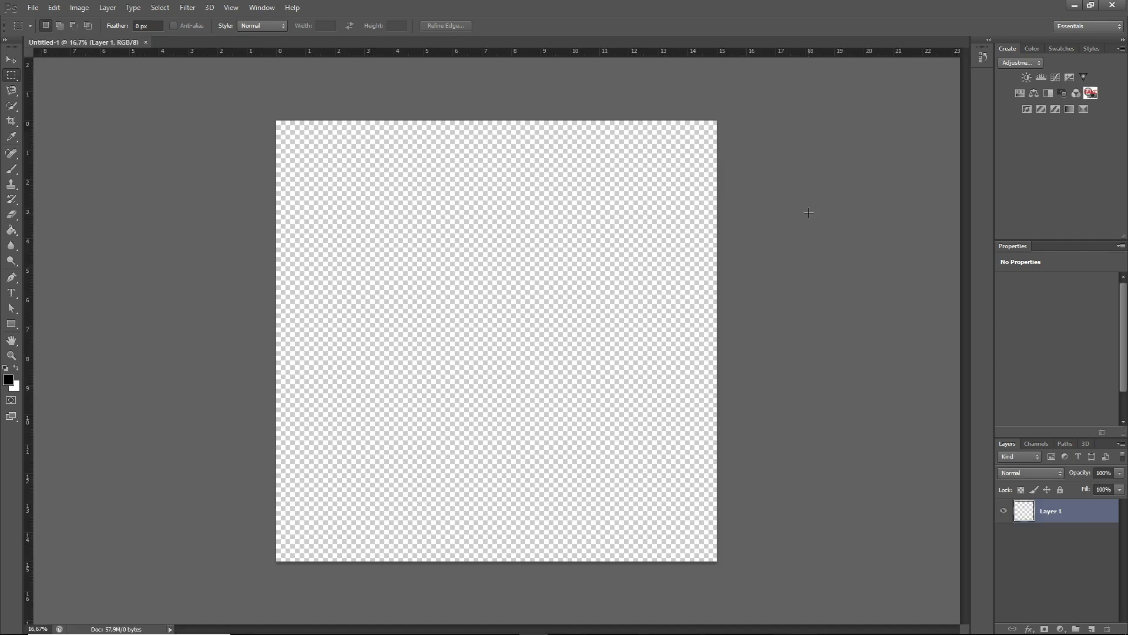
left_click_drag(270, 115, 788, 586)
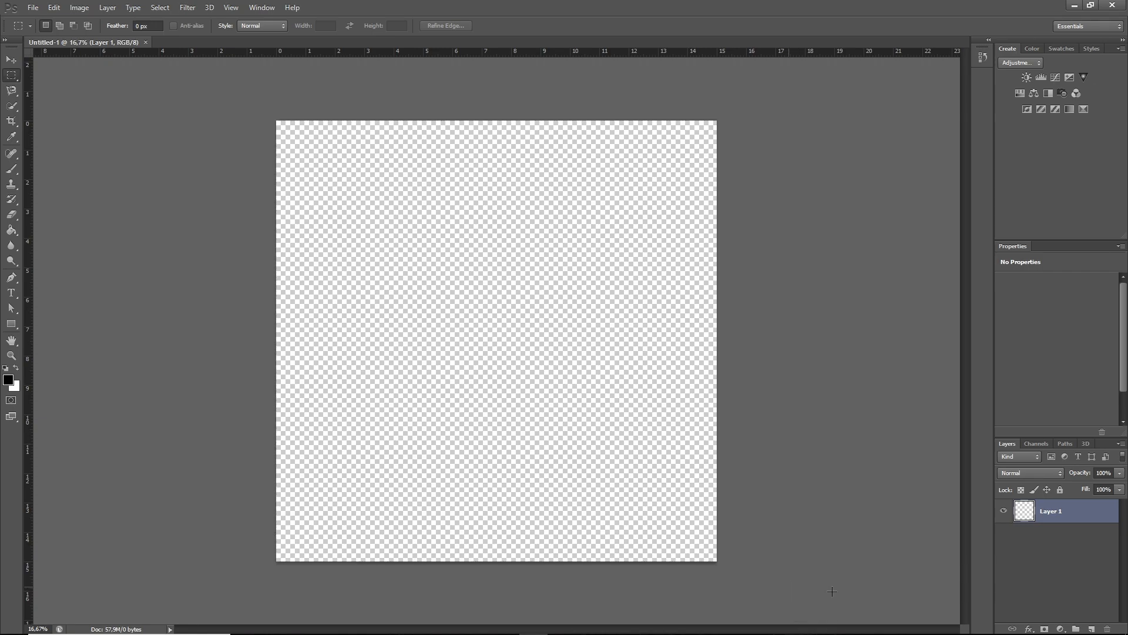
left_click(531, 286)
Draw a closed path with curved segments across the middle of the canvas using the Pen tool, undoing misplaced points.
left_click(14, 278)
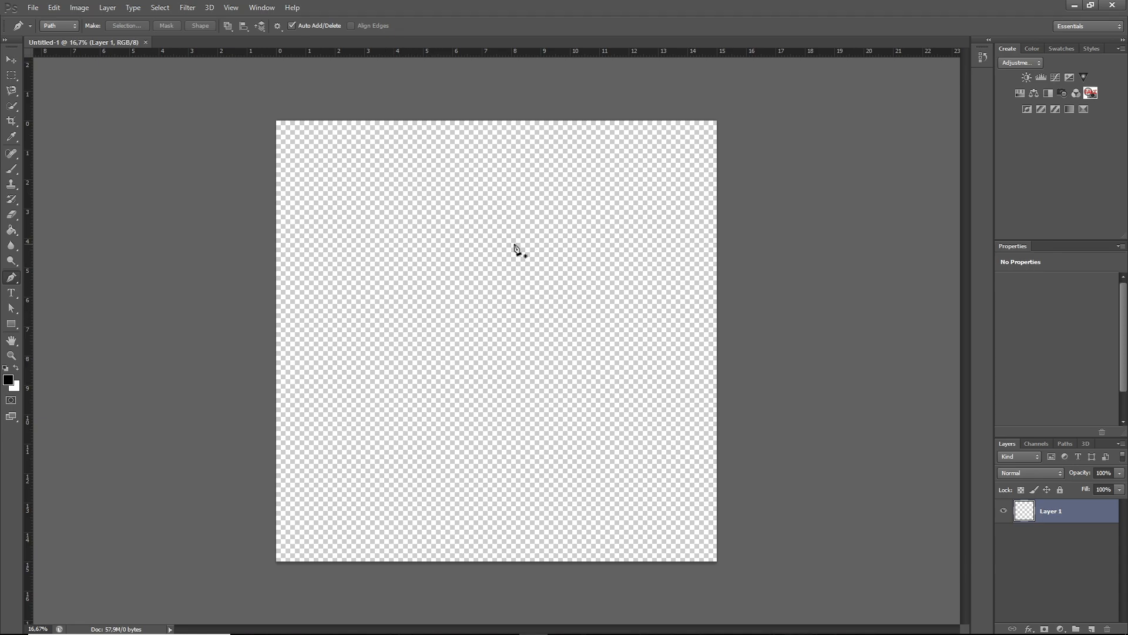
left_click(383, 321)
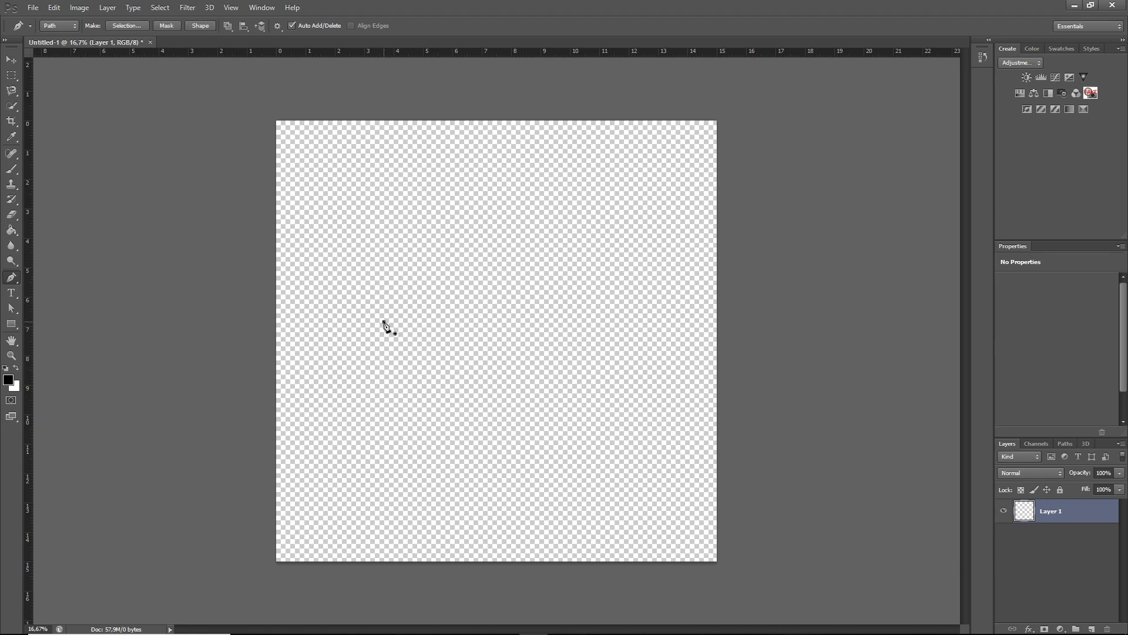
left_click(586, 319)
left_click_drag(586, 318, 586, 322)
left_click_drag(586, 322, 696, 456)
left_click(597, 540)
left_click_drag(597, 542, 584, 565)
key("ctrl+z")
left_click_drag(696, 454, 385, 366)
left_click_drag(386, 342, 394, 368)
key("ctrl+z")
left_click(383, 322)
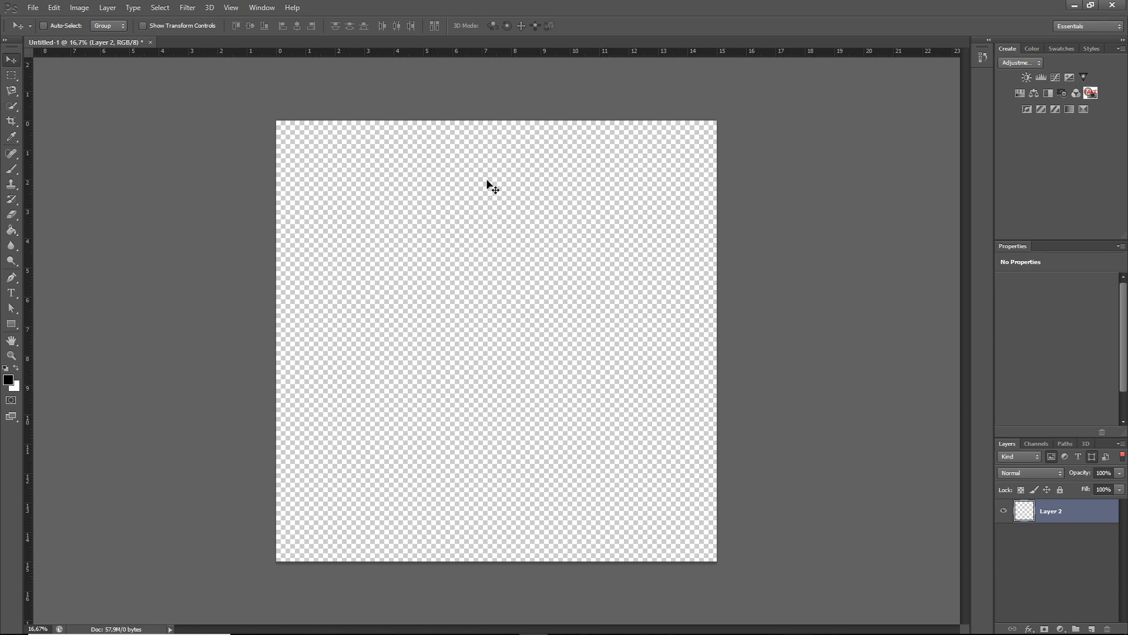
Make a circular selection about 7.4 cm across near the canvas centre with the Elliptical Marquee tool.
left_click(5, 79)
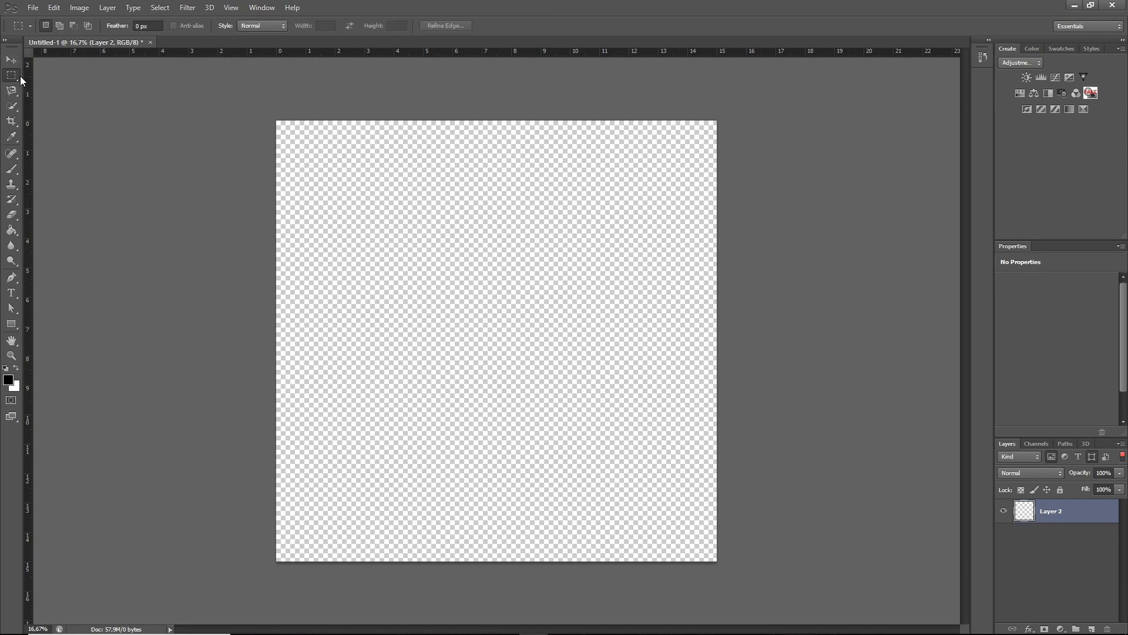
right_click(16, 75)
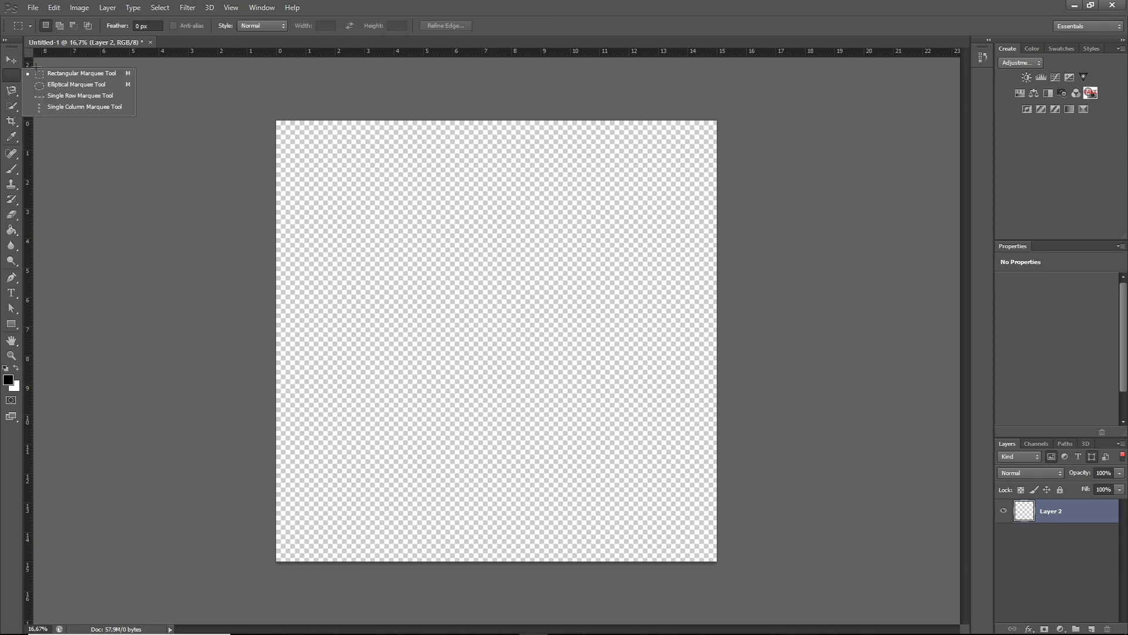
left_click(84, 84)
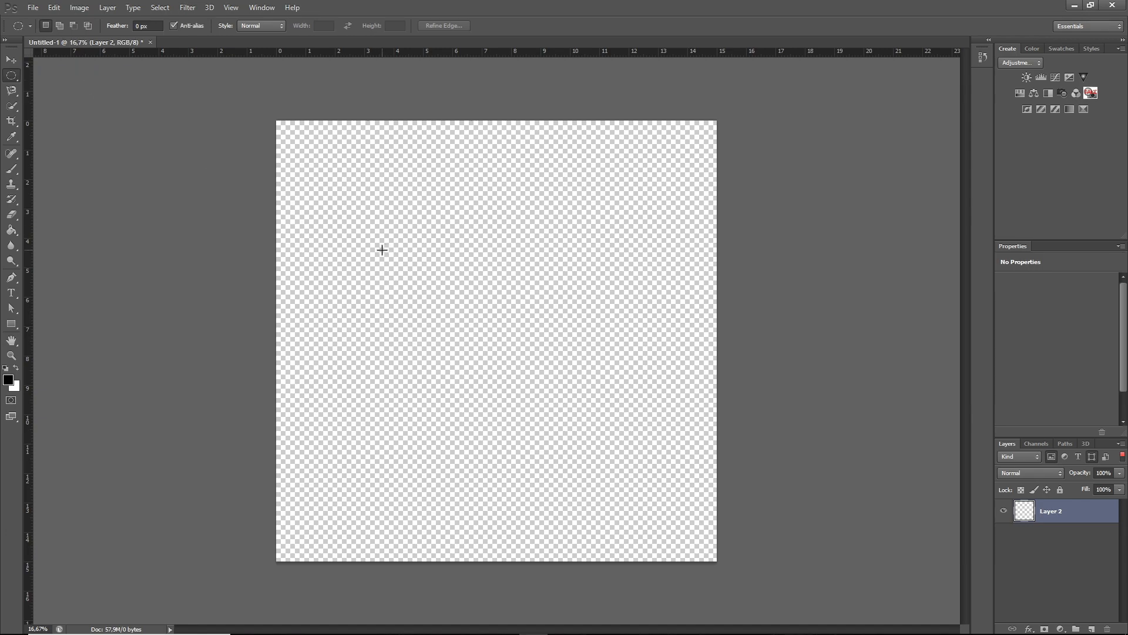
left_click_drag(383, 249, 599, 481)
left_click(599, 482)
key("ctrl+z")
Fill the circular selection with the black foreground color and deselect it.
left_click(11, 230)
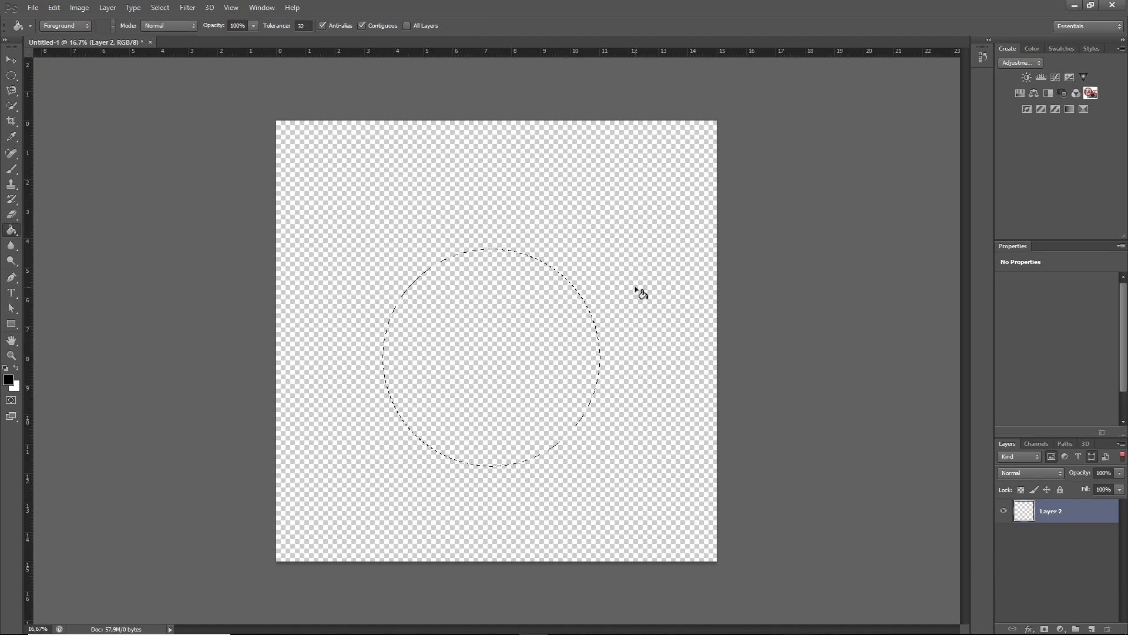
left_click(521, 354)
left_click(8, 80)
left_click(297, 169)
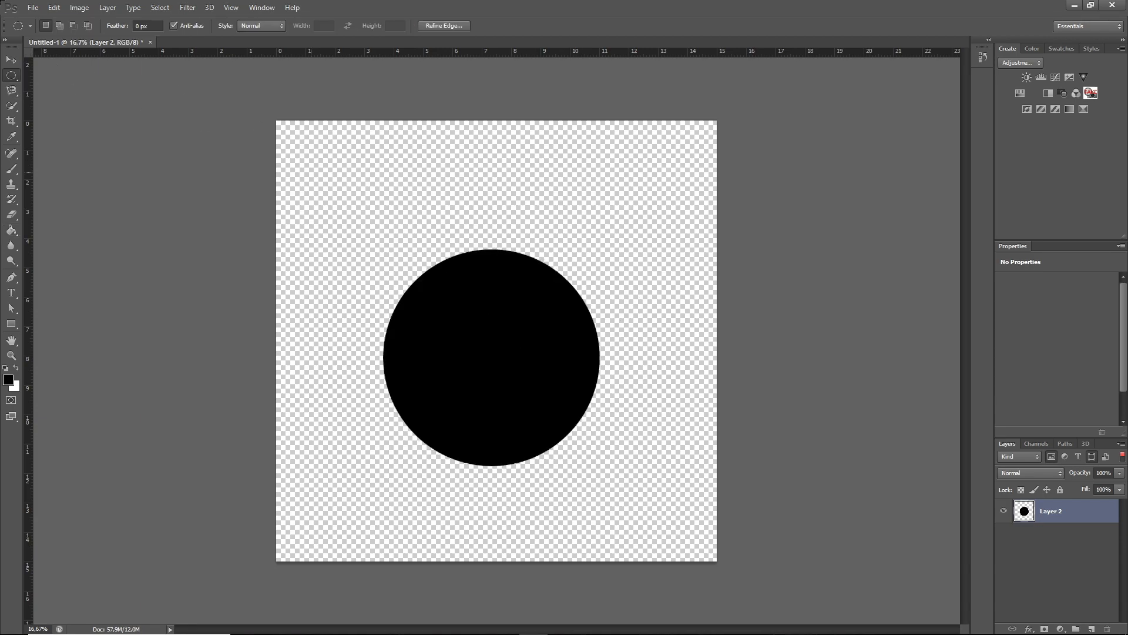
Move the black circle to the middle of the canvas, and add and delete an empty layer above it.
left_click(11, 60)
mouse_move(567, 332)
left_mouse_down()
mouse_move(629, 399)
mouse_move(569, 330)
mouse_move(502, 360)
mouse_move(541, 309)
mouse_move(523, 315)
mouse_move(545, 333)
left_mouse_up()
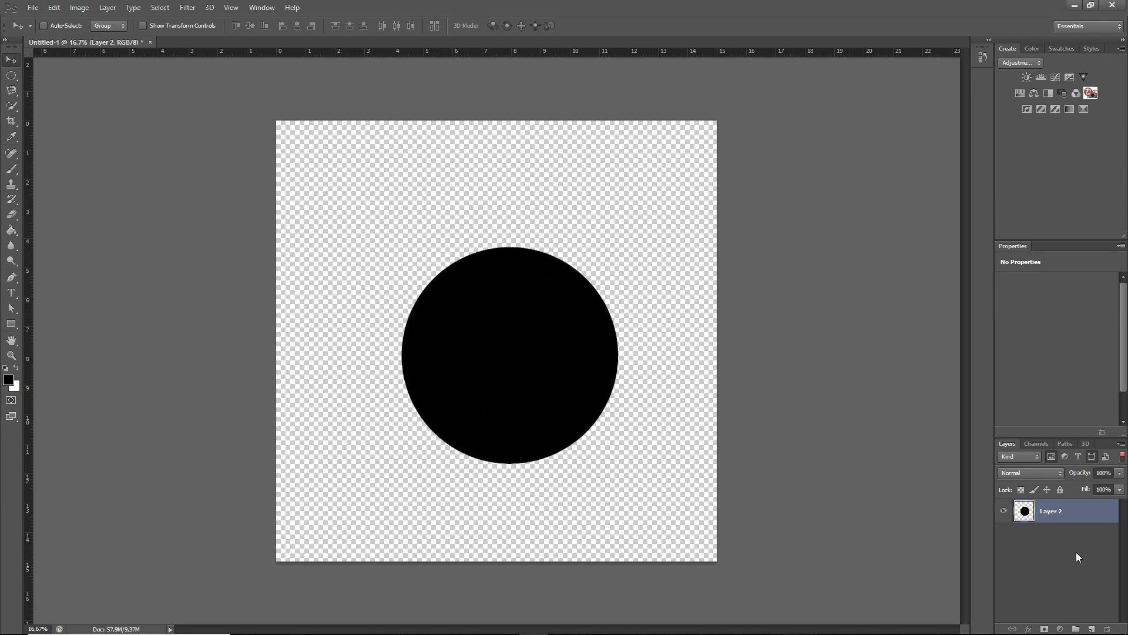
left_click(1092, 629)
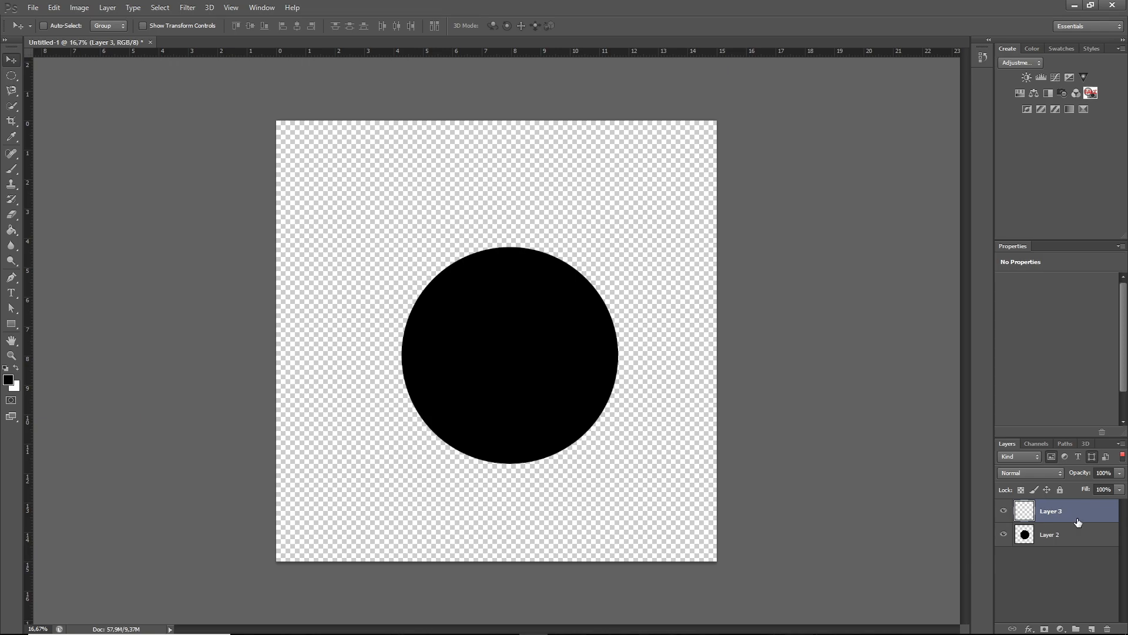
key("Delete")
left_click_drag(523, 356, 495, 360)
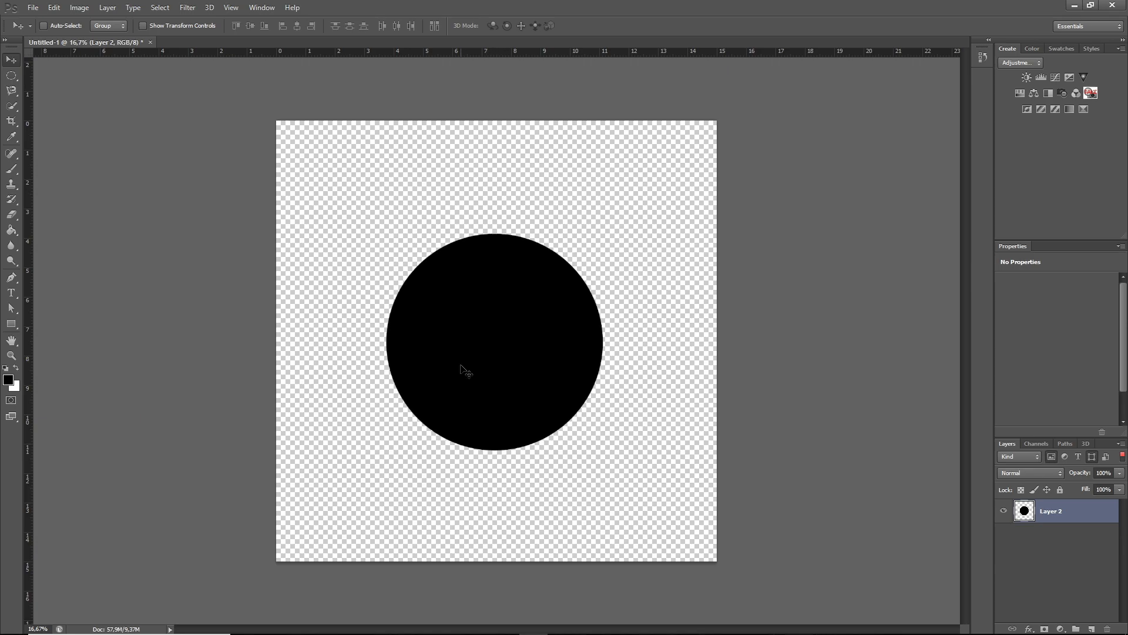
Cut a triangle about 3.9 cm wide and 2.2 cm high out of the black circle using the Polygonal Lasso tool.
left_click(16, 78)
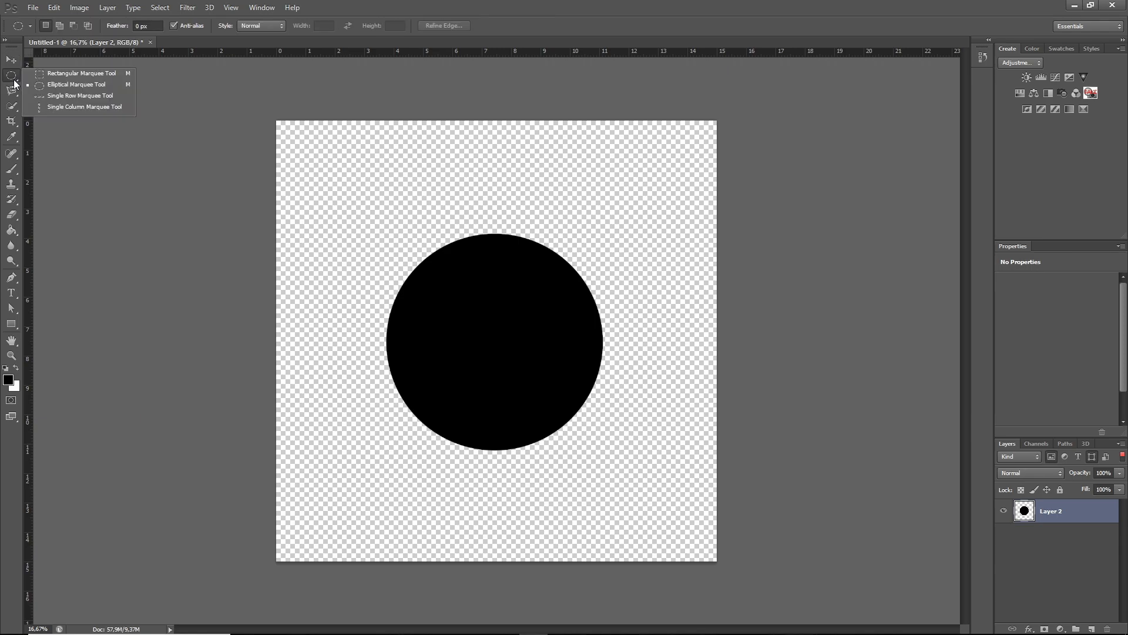
left_click(11, 91)
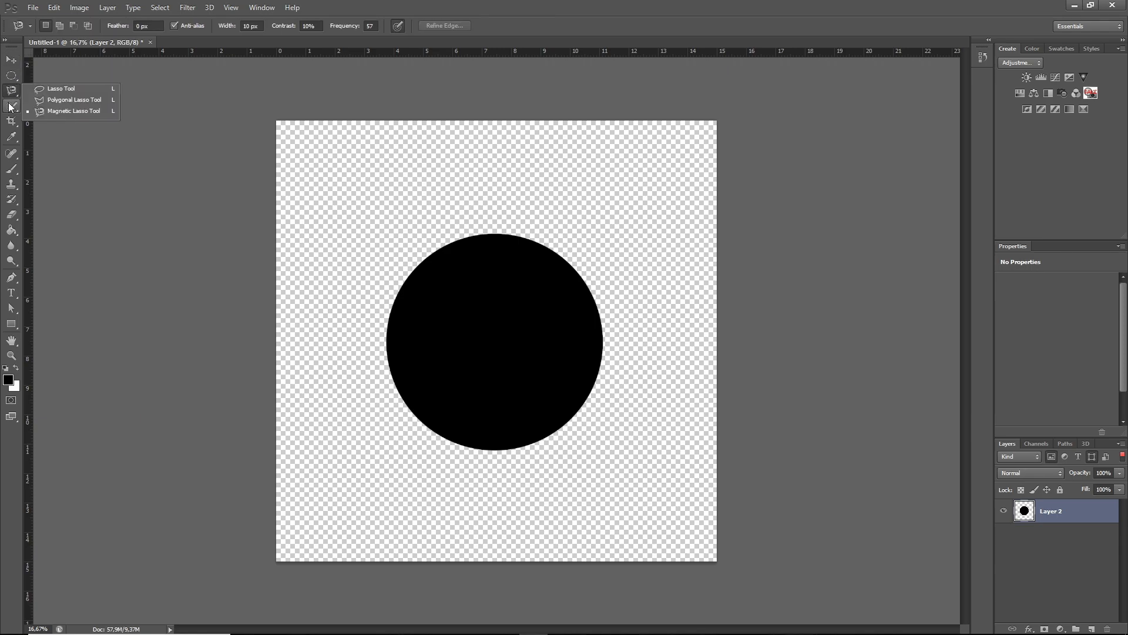
left_click(89, 98)
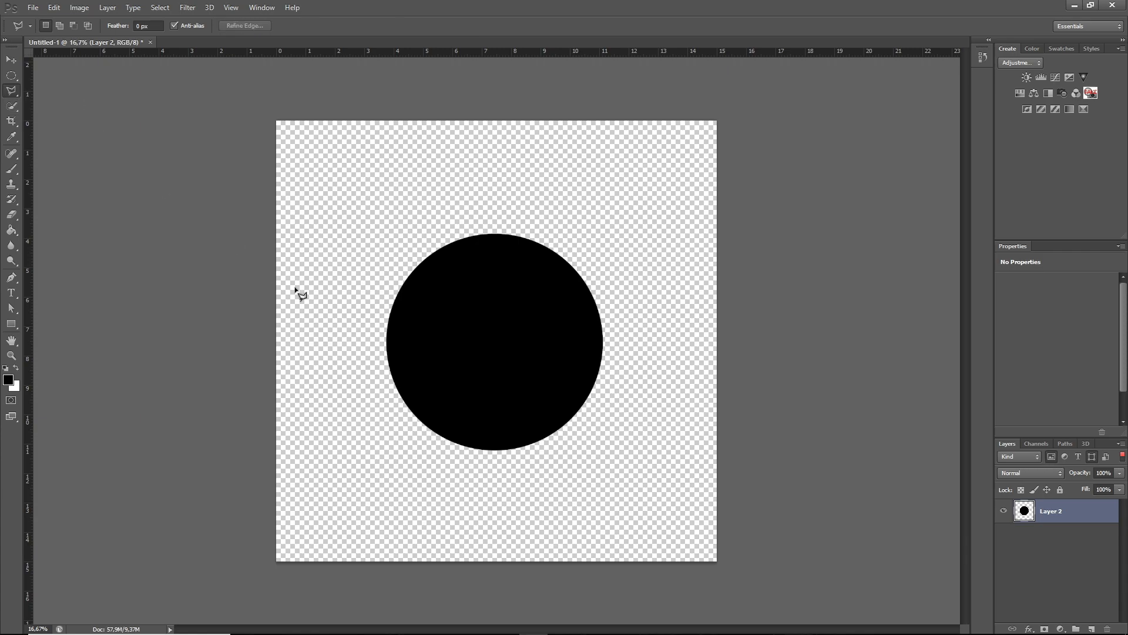
left_click(496, 300)
left_click(432, 364)
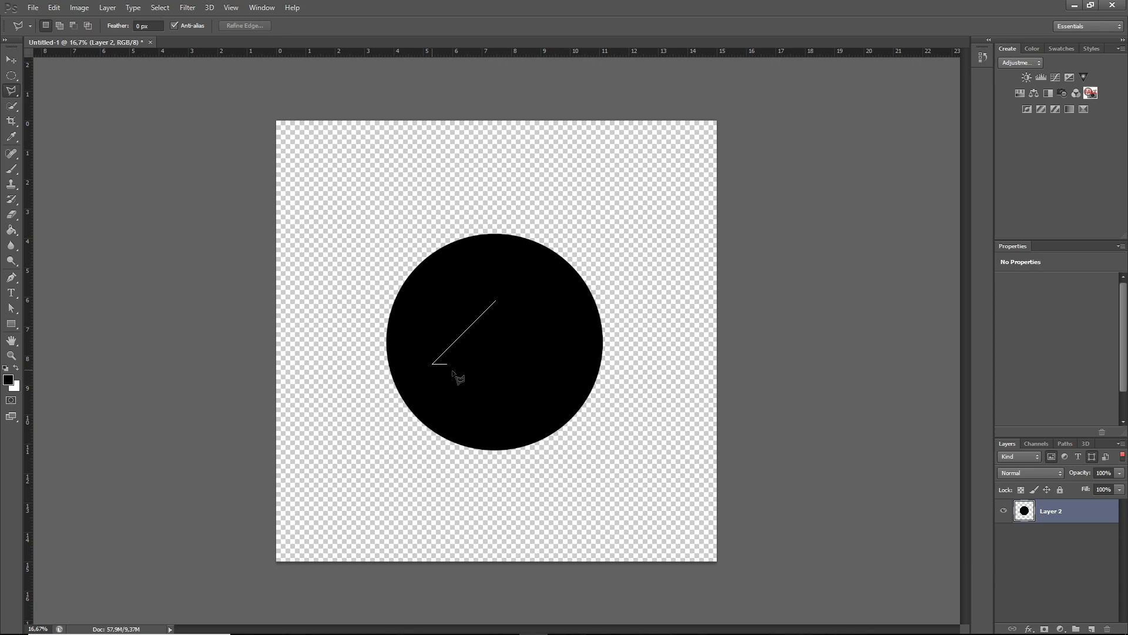
left_click(545, 365)
left_click(496, 301)
key("ctrl+x")
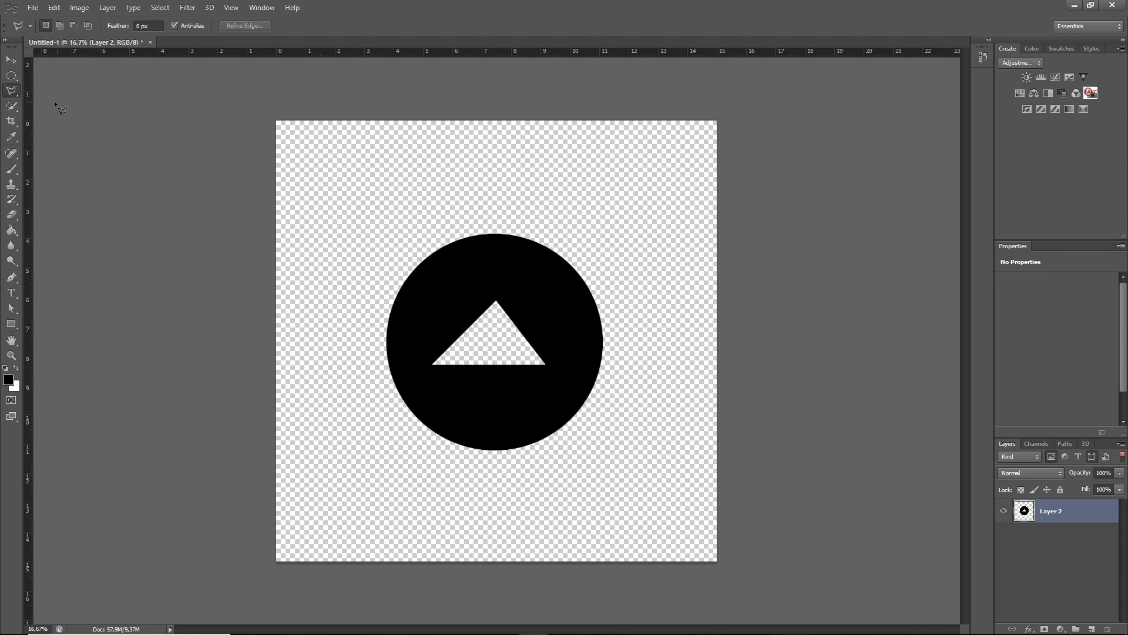
Paste the cut triangle as a separate layer and move it above and to the right of the circle.
left_click(11, 59)
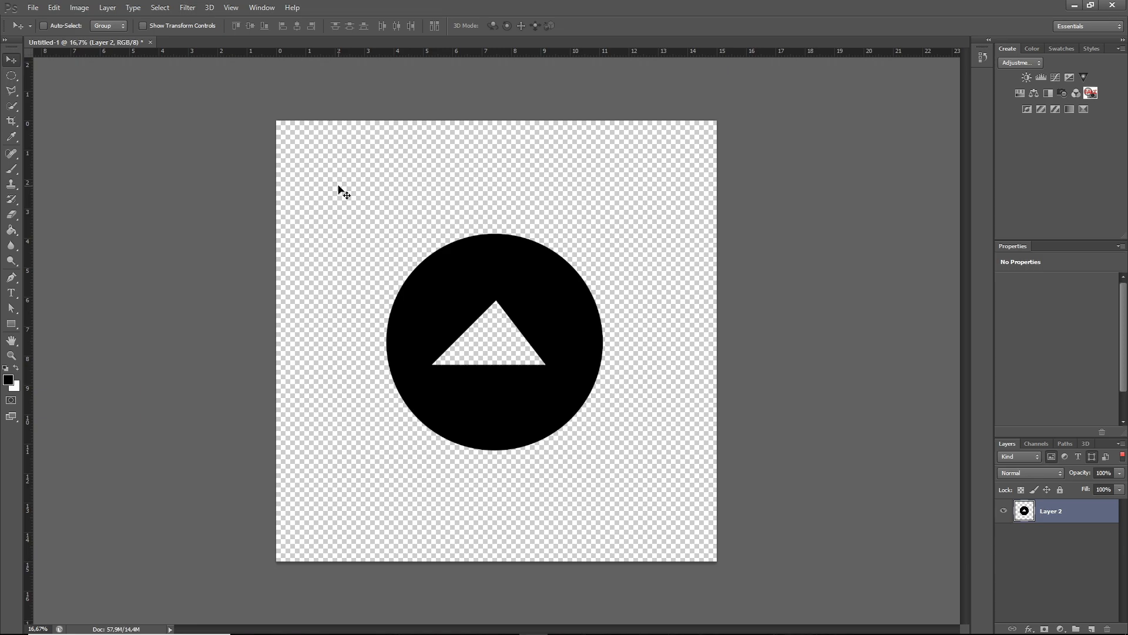
key("ctrl+v")
left_click_drag(567, 353, 692, 276)
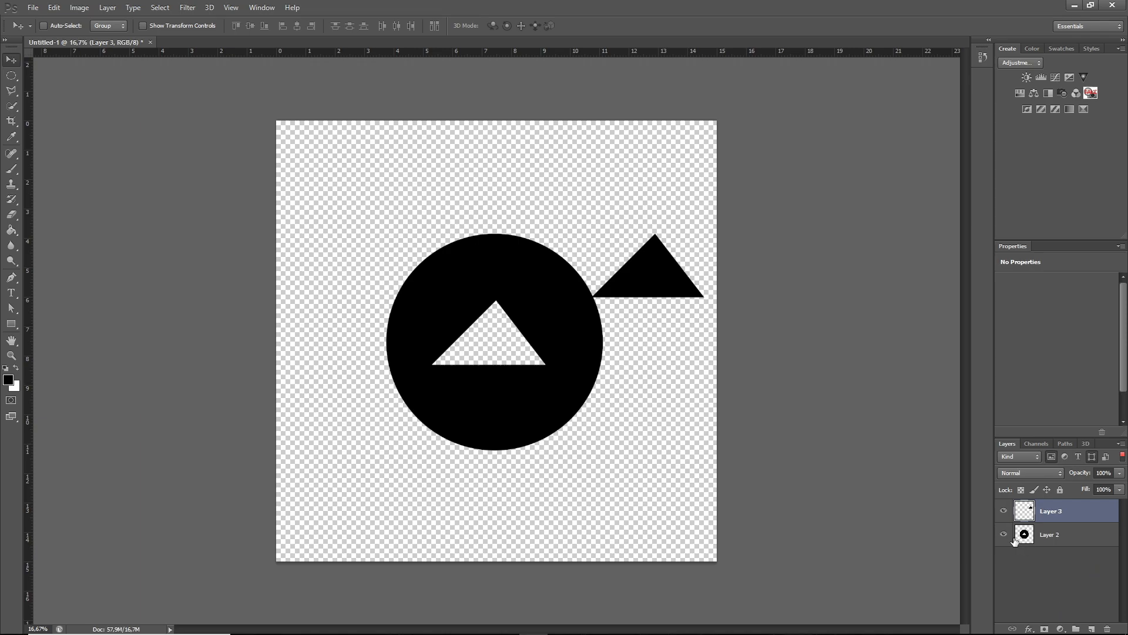
left_click_drag(651, 266, 619, 204)
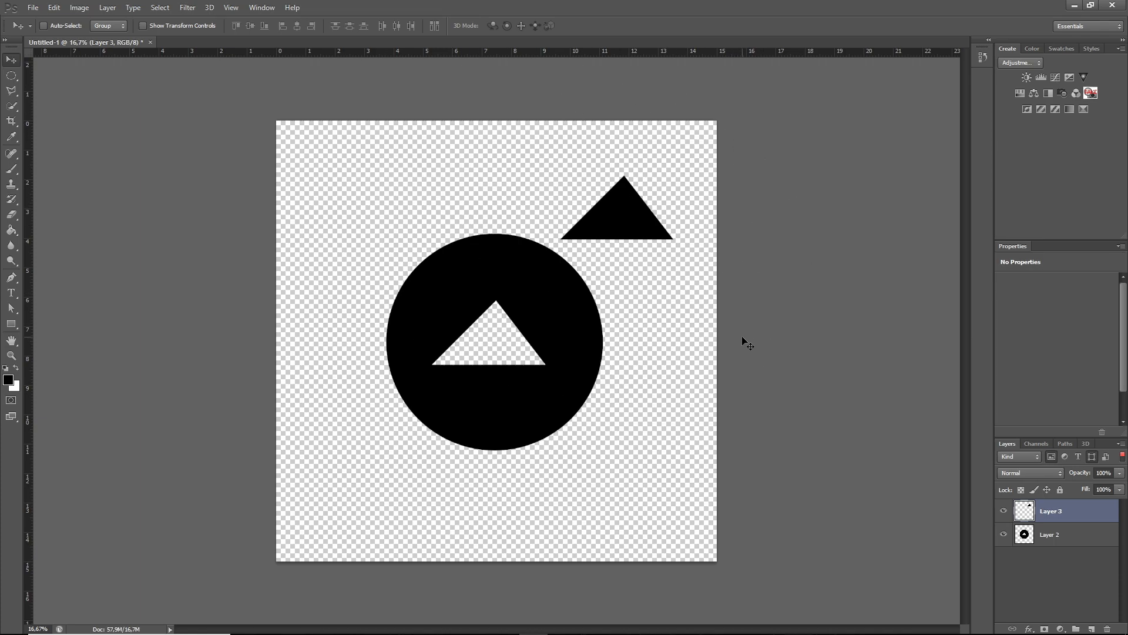
Rotate the pasted triangle upside down with Free Transform and undo the rotation.
key("ctrl+t")
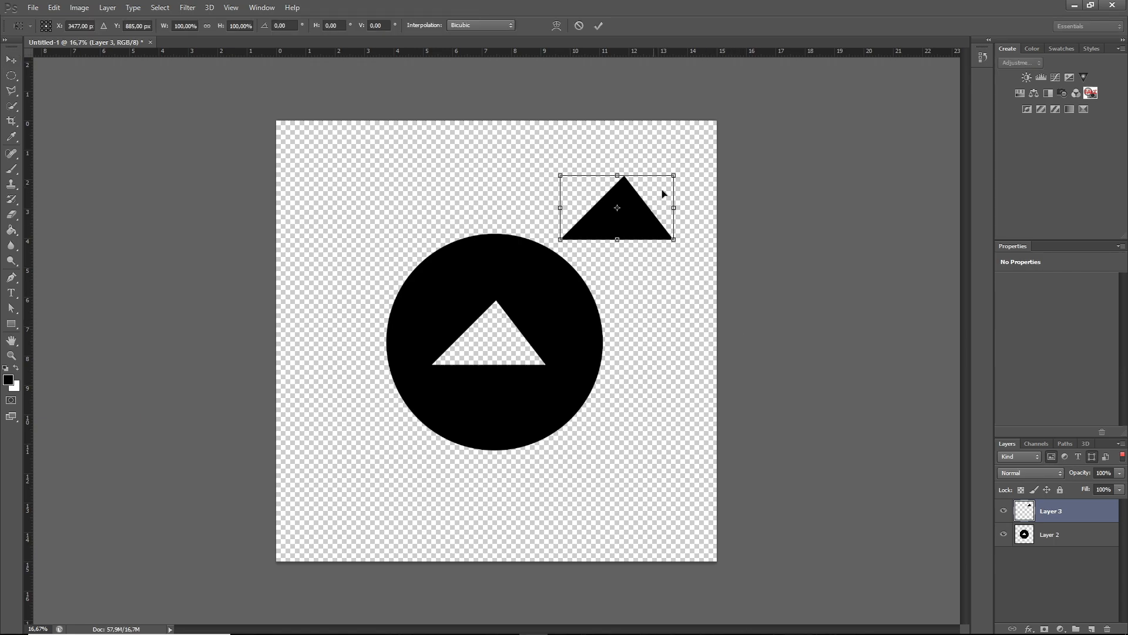
left_click_drag(687, 162, 515, 279)
key("Return")
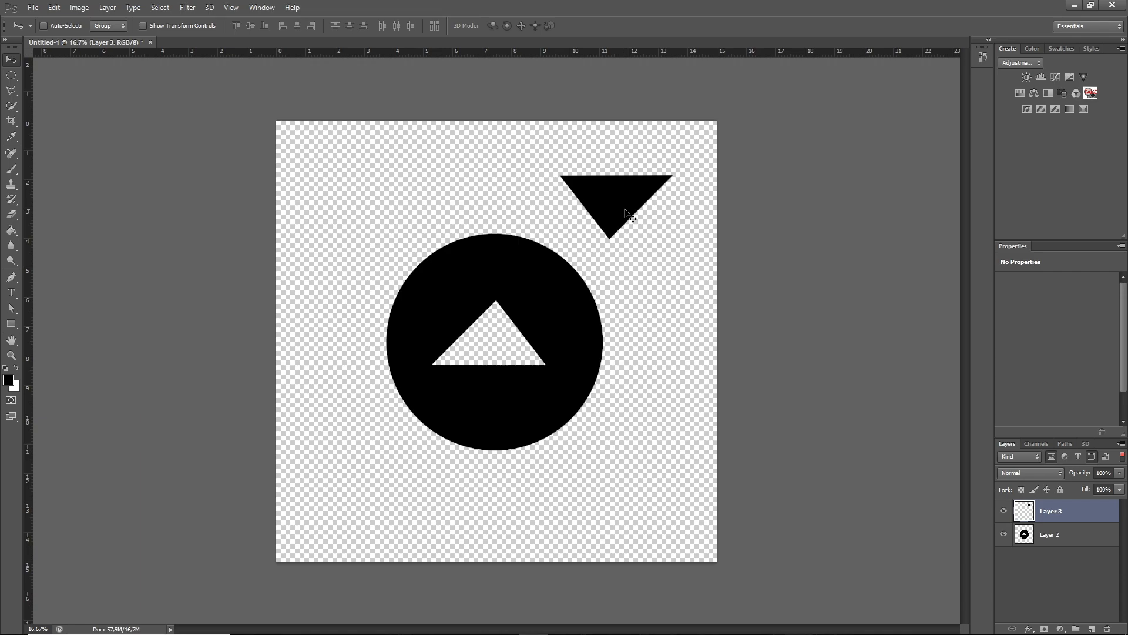
key("ctrl+z")
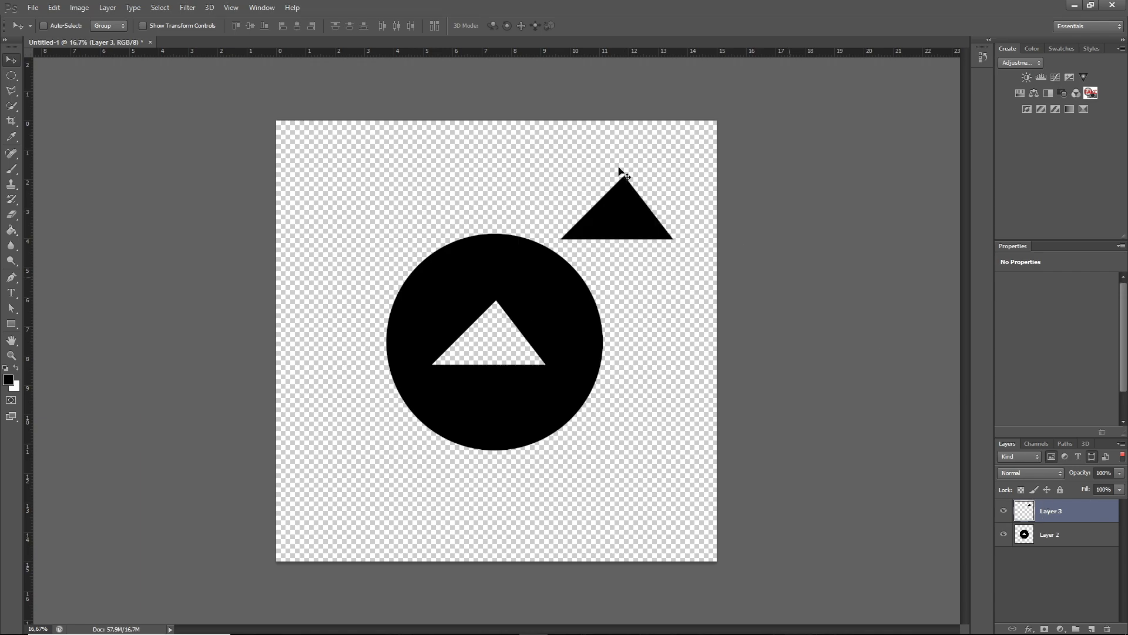
Flip the pasted triangle horizontally.
left_click(55, 10)
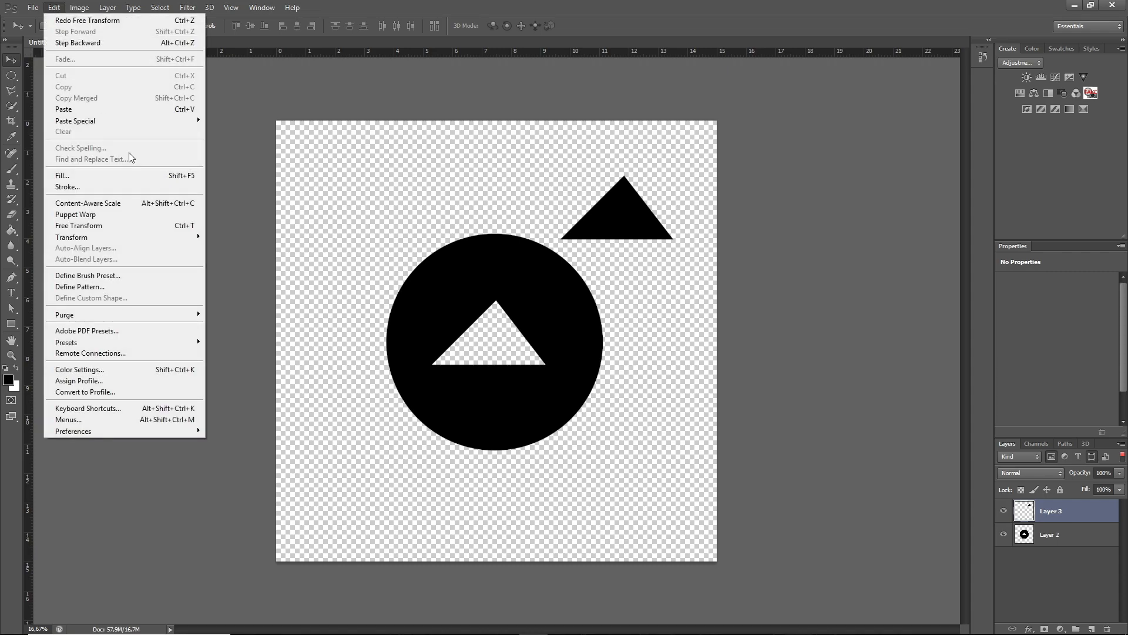
mouse_move(169, 238)
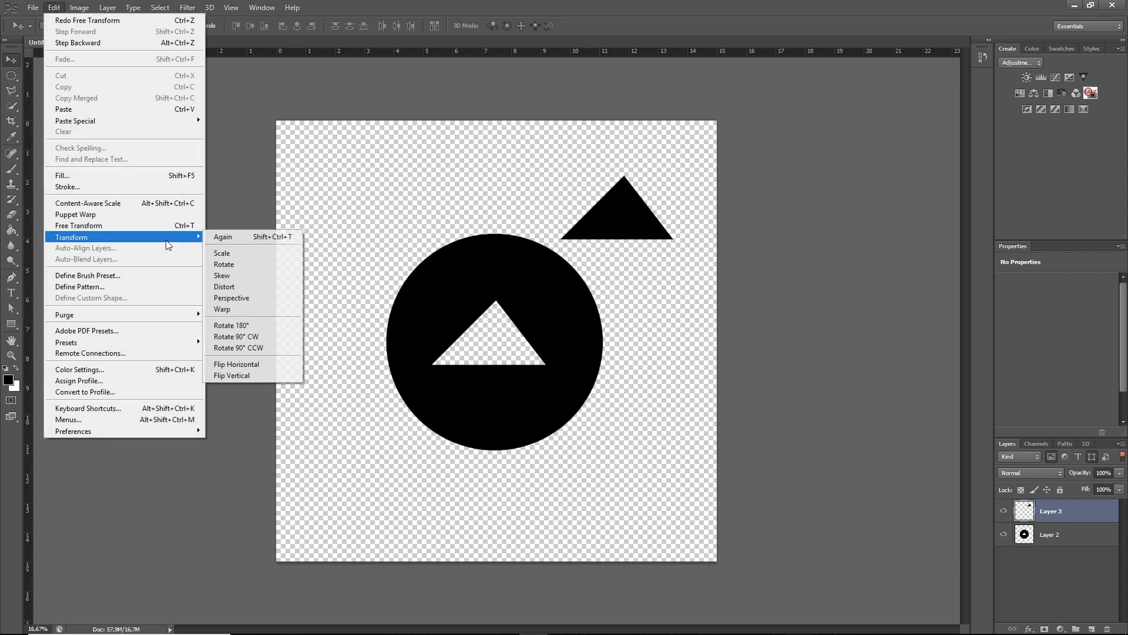
left_click(288, 366)
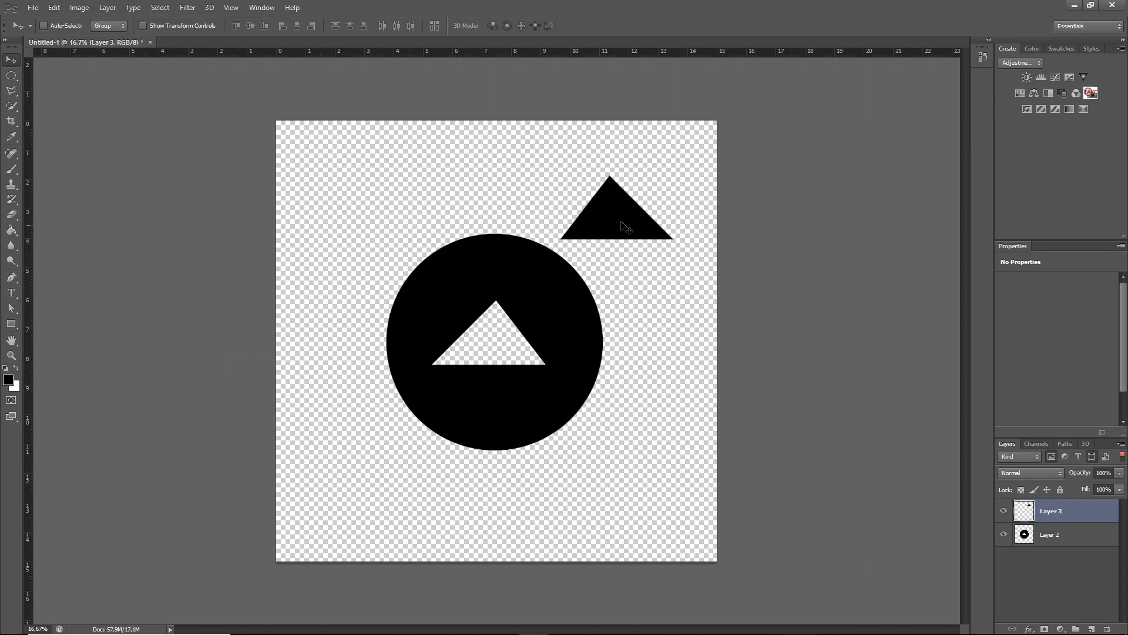
Apply an orange-red Color Overlay layer style to the triangle with Normal blend mode and 100% opacity.
double_click(1086, 511)
left_click(726, 286)
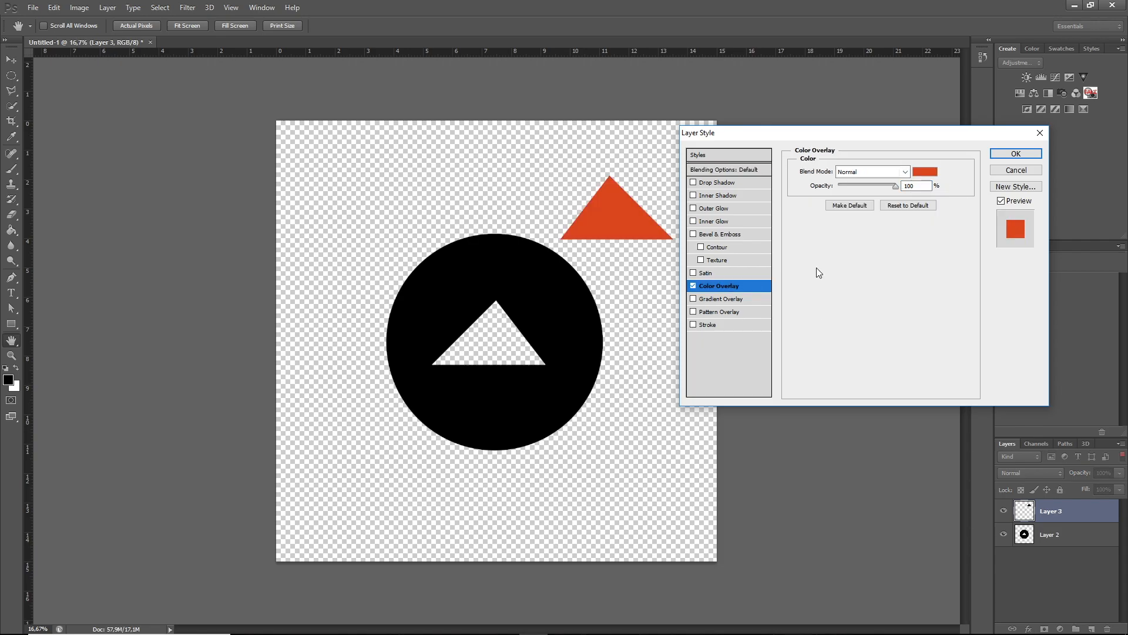
left_click(1015, 154)
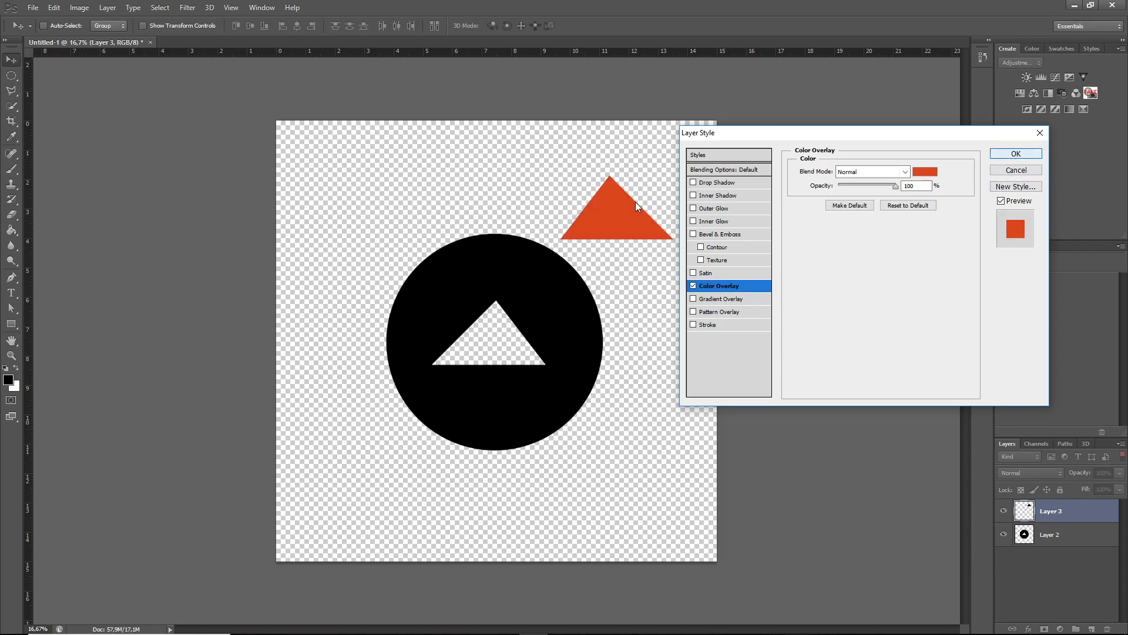
Move the orange-red triangle over the triangular cutout in the black circle and nudge it to align with the cutout's base.
left_click_drag(617, 221, 488, 343)
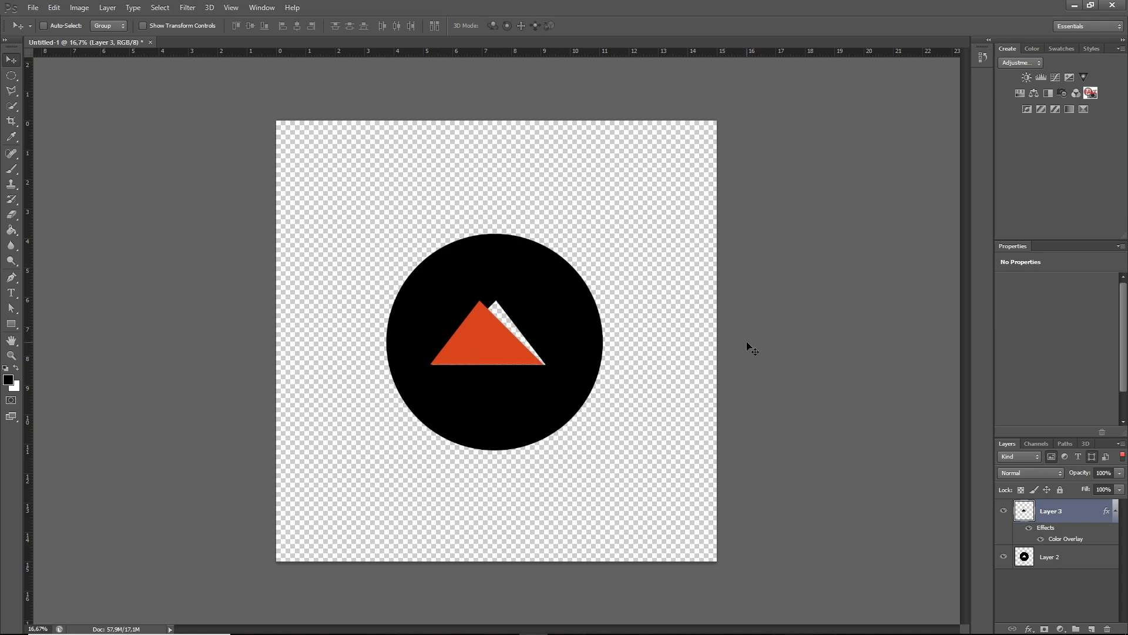
key("Down")
key("Right")
key("Right")
key("Right")
key("Right")
key("Left")
key("Left")
key("Left")
Add an empty layer above the triangle and enlarge the Brush tool's tip to 1794 px.
left_click(1091, 628)
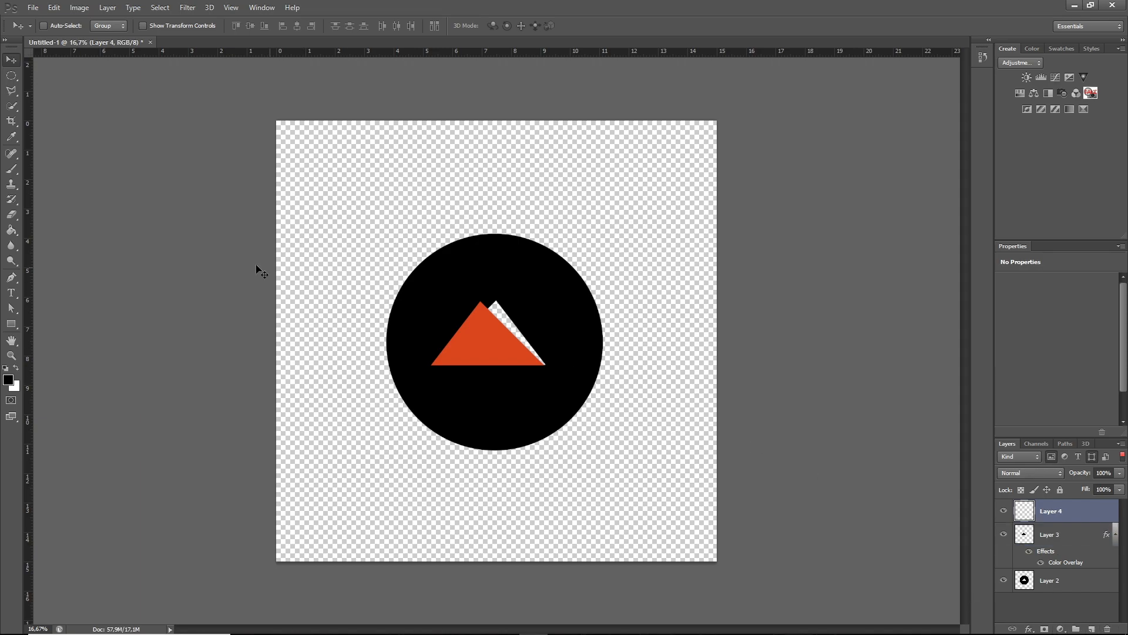
key("b")
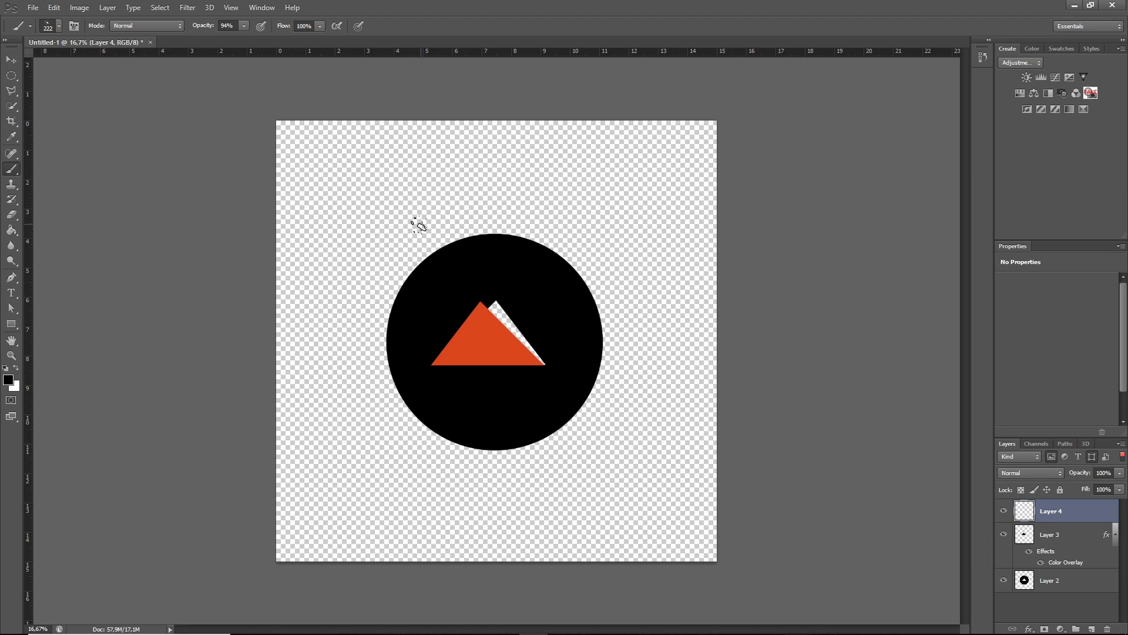
right_click(420, 225, "alt")
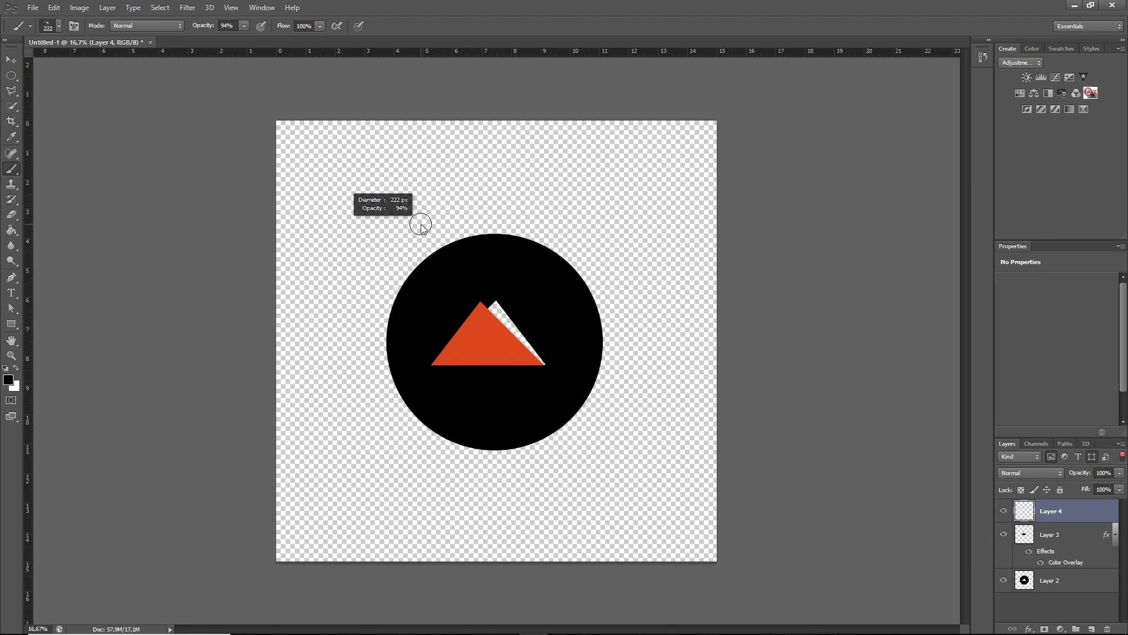
left_click_drag(557, 350, 620, 404)
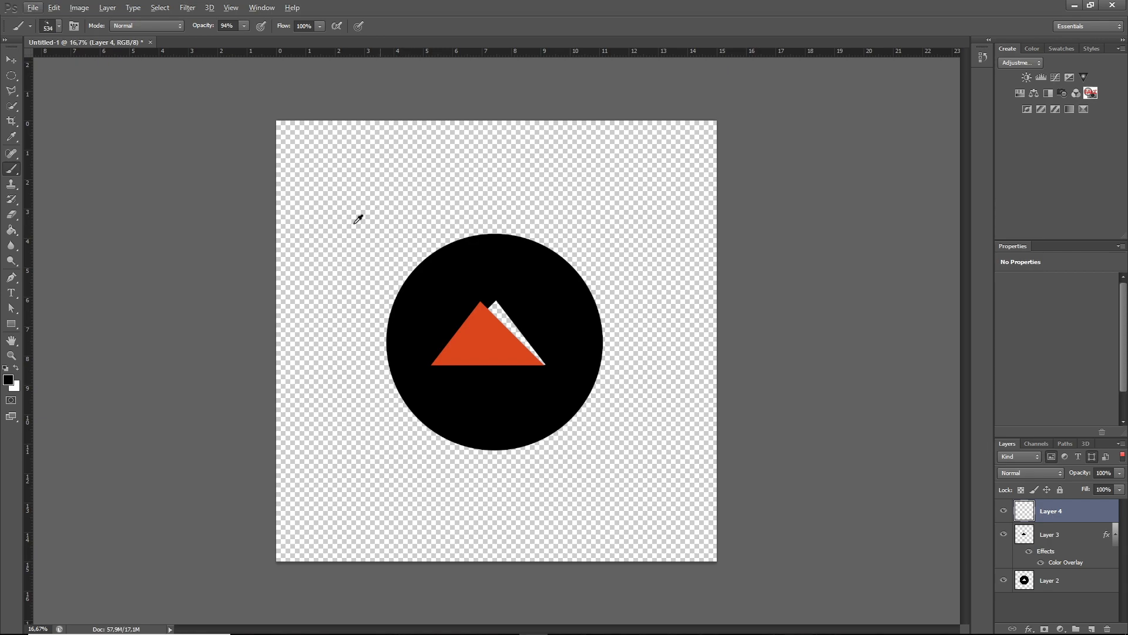
left_click_drag(372, 243, 424, 298)
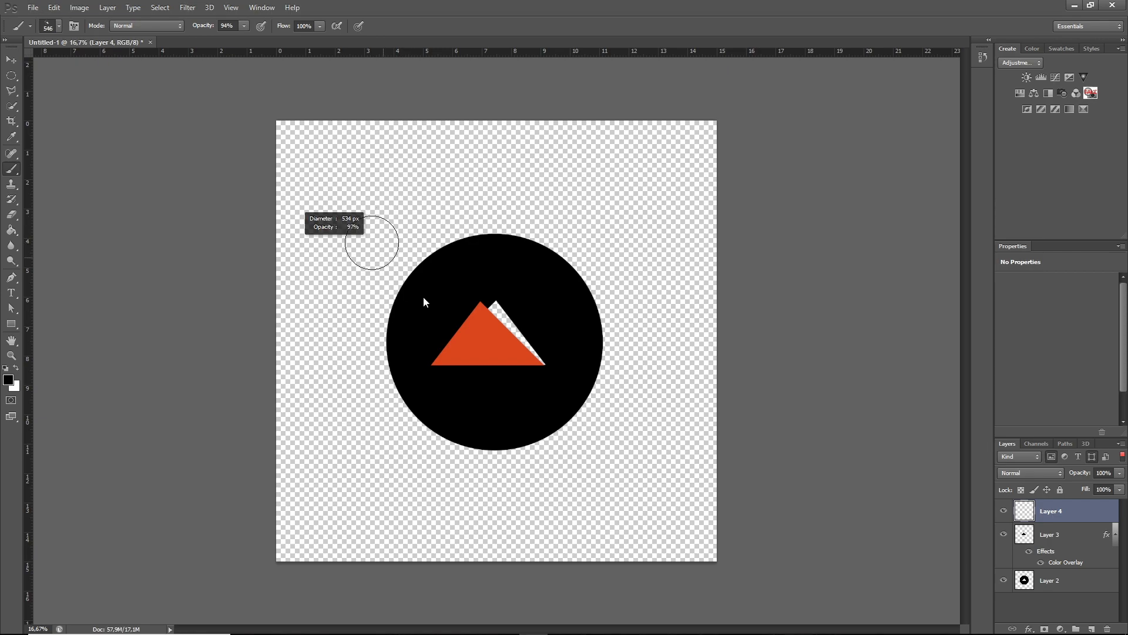
mouse_move(643, 485)
left_mouse_down()
mouse_move(159, 108)
mouse_move(579, 398)
mouse_move(802, 491)
mouse_move(546, 330)
left_mouse_up()
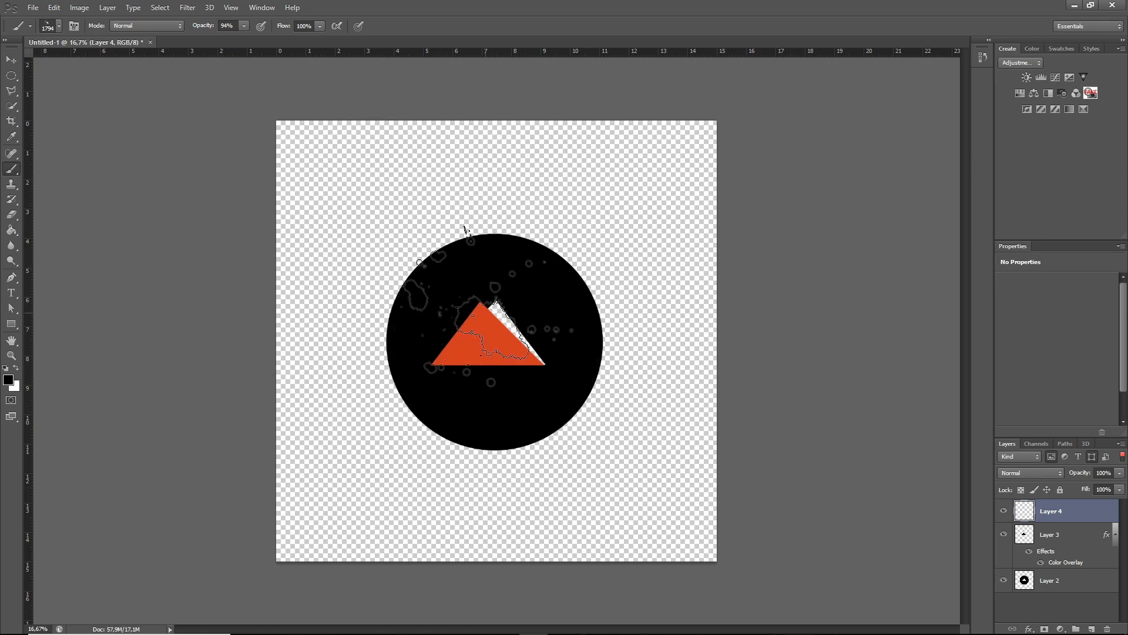
Select the soft round brush with 0% hardness and look through the brush preset options for loading more brushes.
left_click(58, 25)
left_click(22, 116)
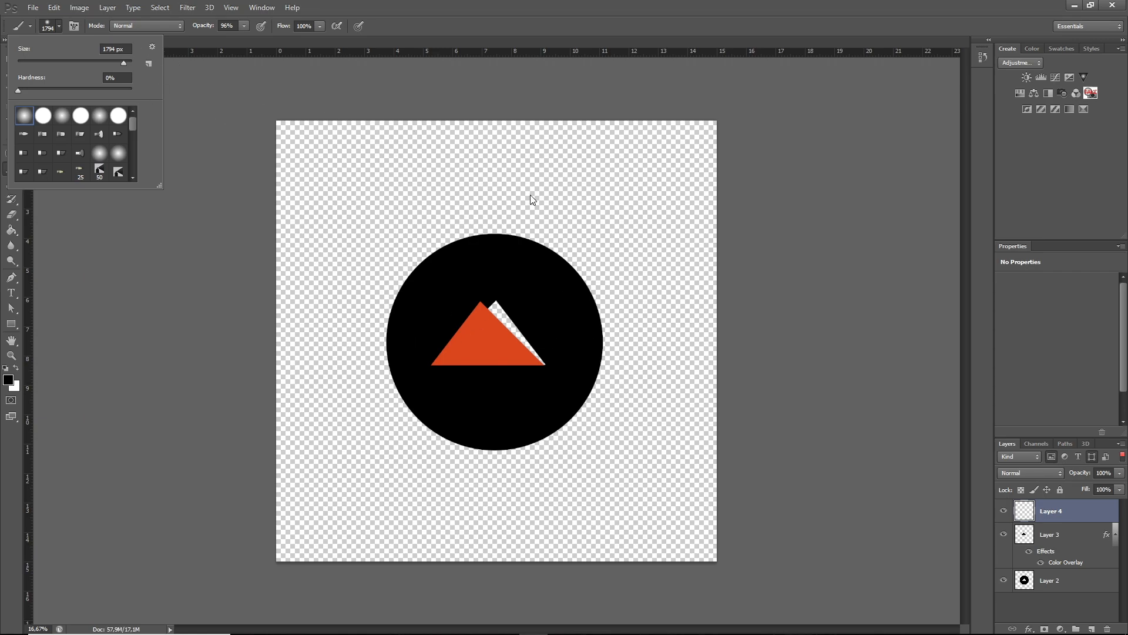
left_click(153, 45)
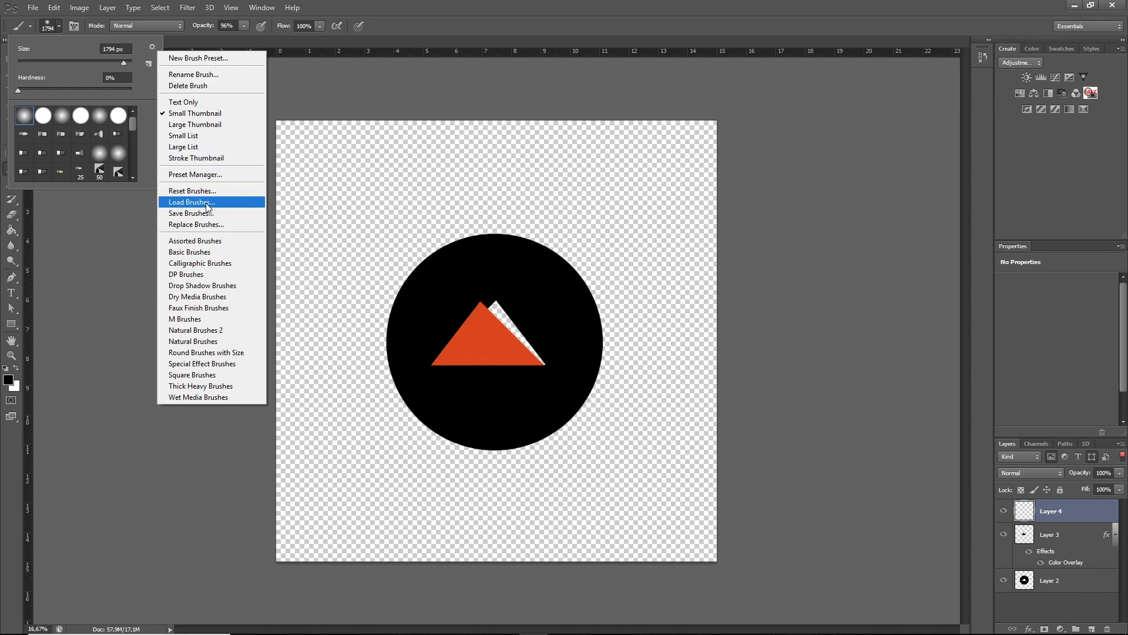
left_click(329, 101)
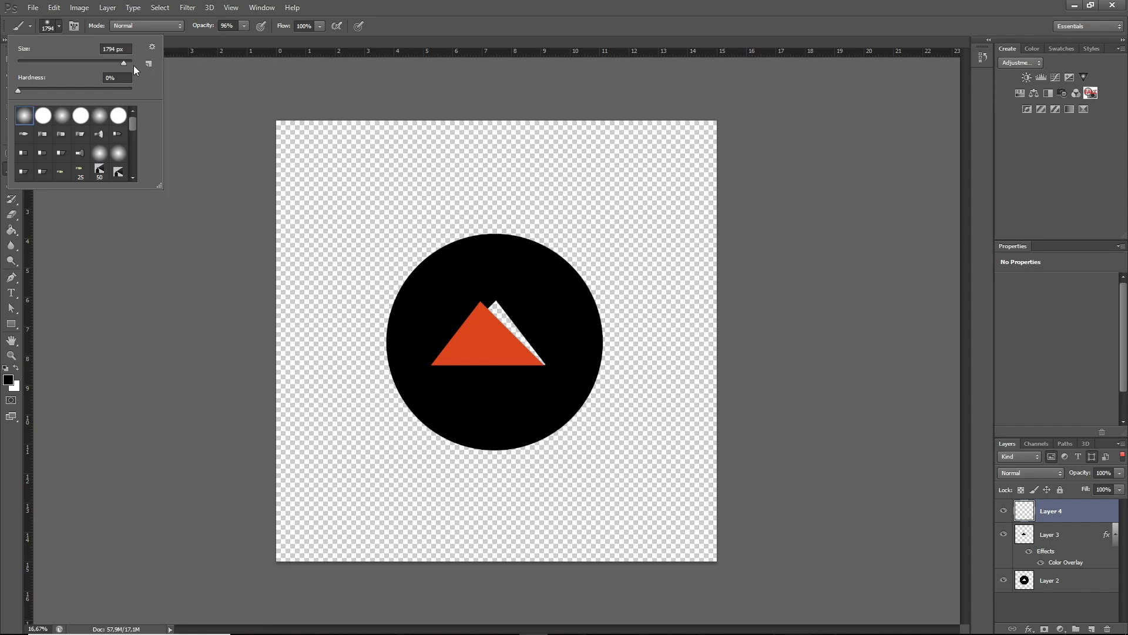
left_click(182, 97)
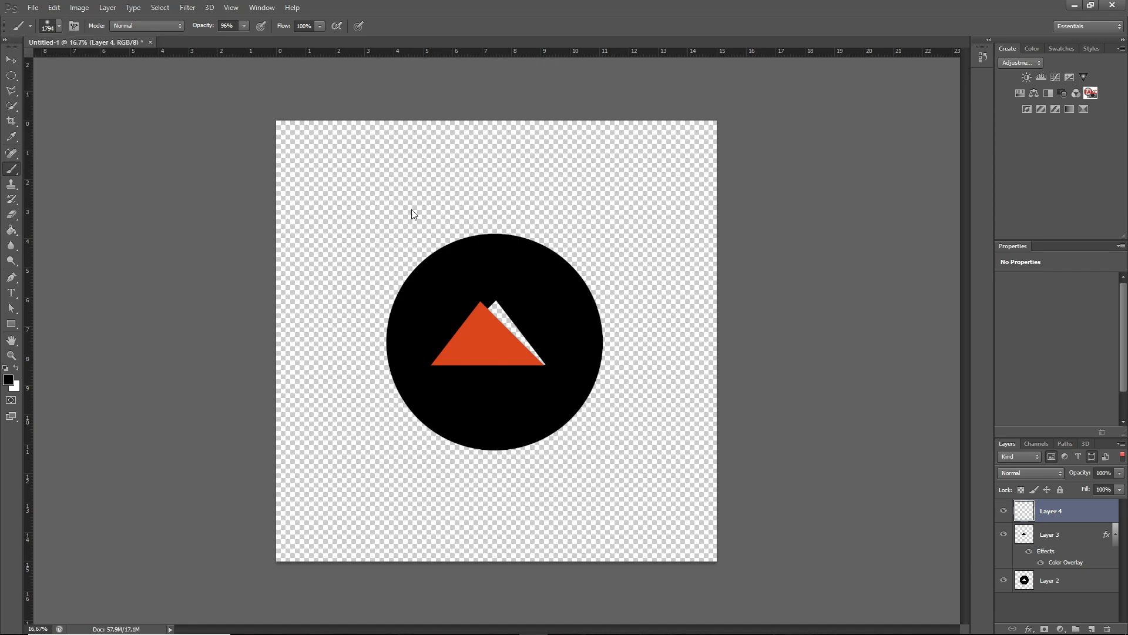
Paint a soft black ring around the circle, add a darker stroke at 100% opacity, and undo both strokes.
mouse_move(517, 146)
left_mouse_down()
mouse_move(496, 128)
mouse_move(391, 120)
mouse_move(301, 146)
mouse_move(269, 208)
mouse_move(270, 316)
mouse_move(340, 435)
mouse_move(433, 463)
mouse_move(522, 459)
mouse_move(619, 378)
mouse_move(613, 224)
mouse_move(553, 145)
mouse_move(530, 133)
left_mouse_up()
left_click(244, 27)
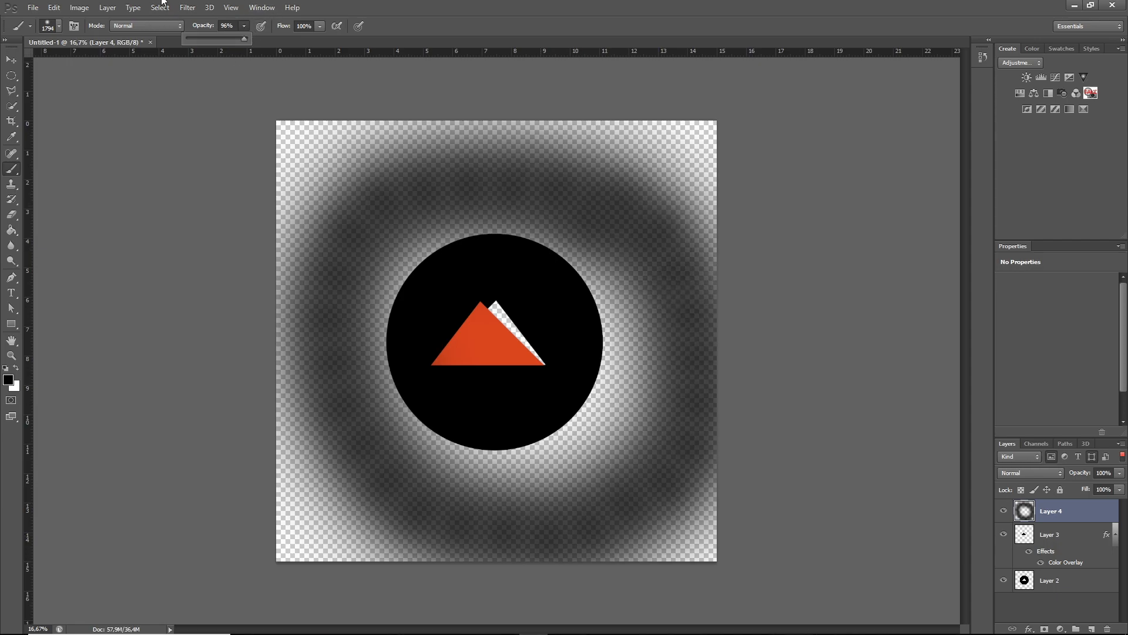
mouse_move(424, 143)
left_mouse_down()
mouse_move(353, 264)
mouse_move(330, 338)
left_mouse_up()
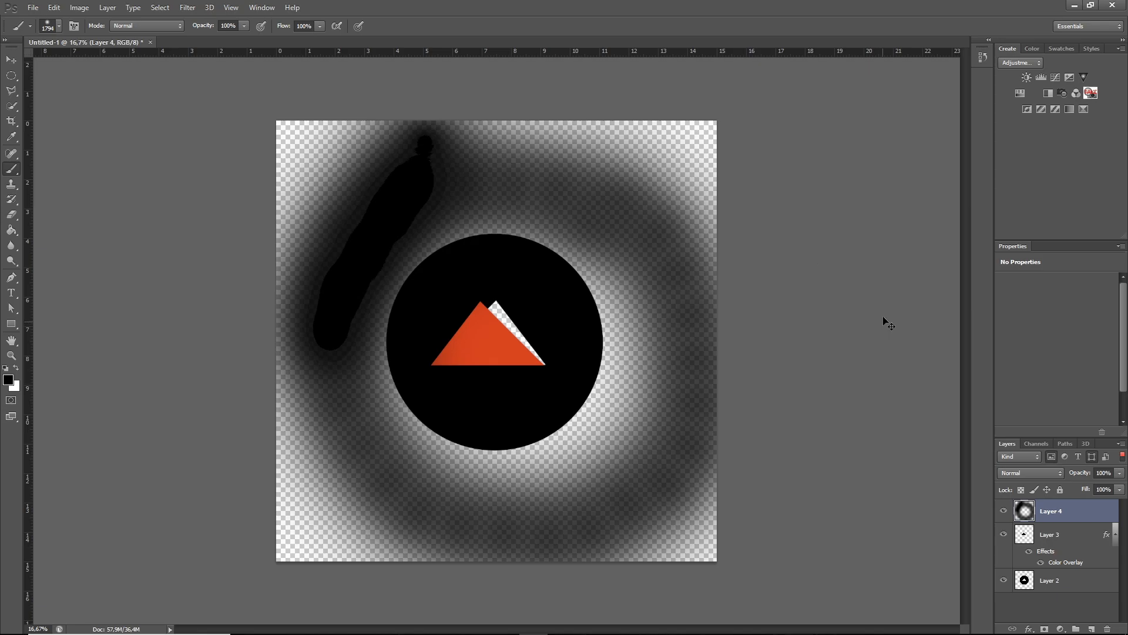
key("ctrl+z")
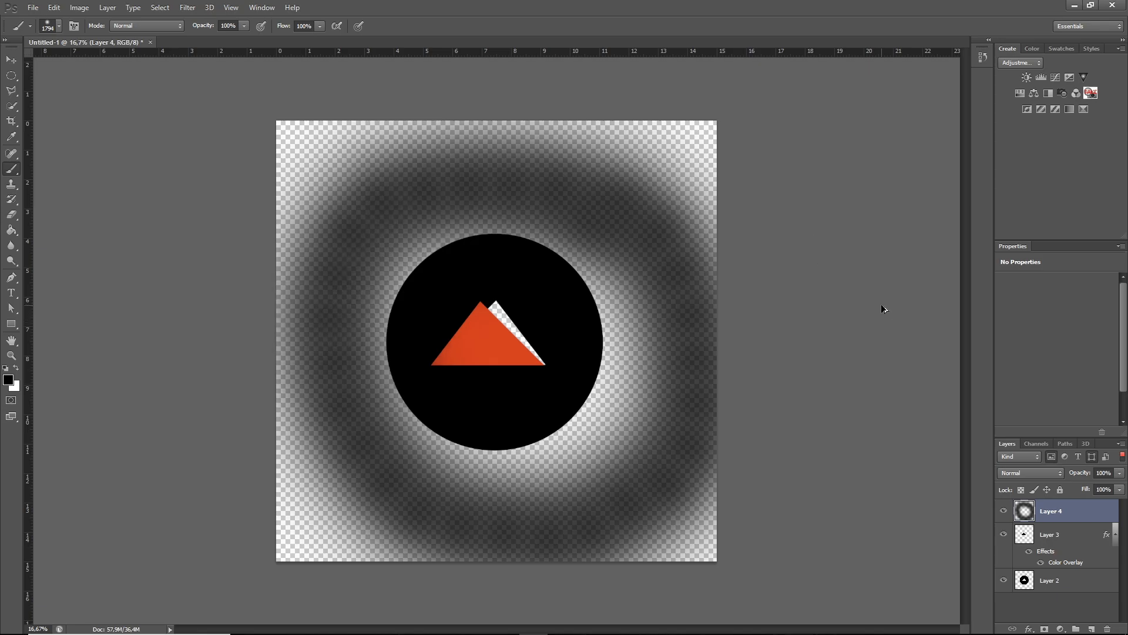
key("ctrl+alt+z")
left_click(1104, 22)
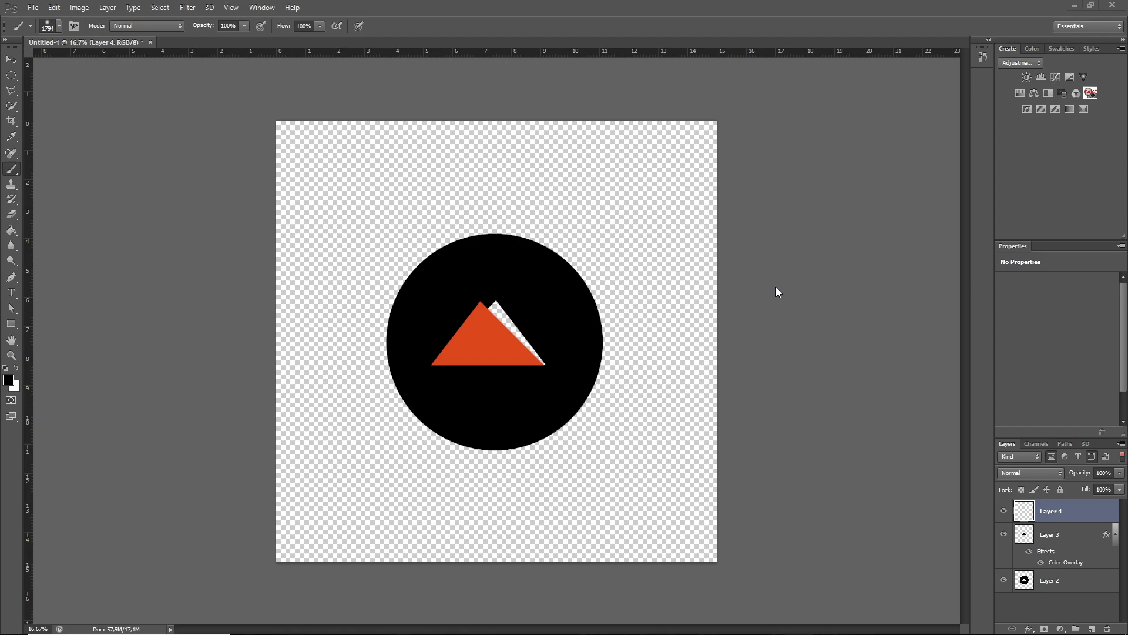
Select the 852 px splatter brush from the brush presets and resize it to 996 px.
left_click(55, 27)
scroll(81, 171, "down", 5)
scroll(81, 175, "down", 5)
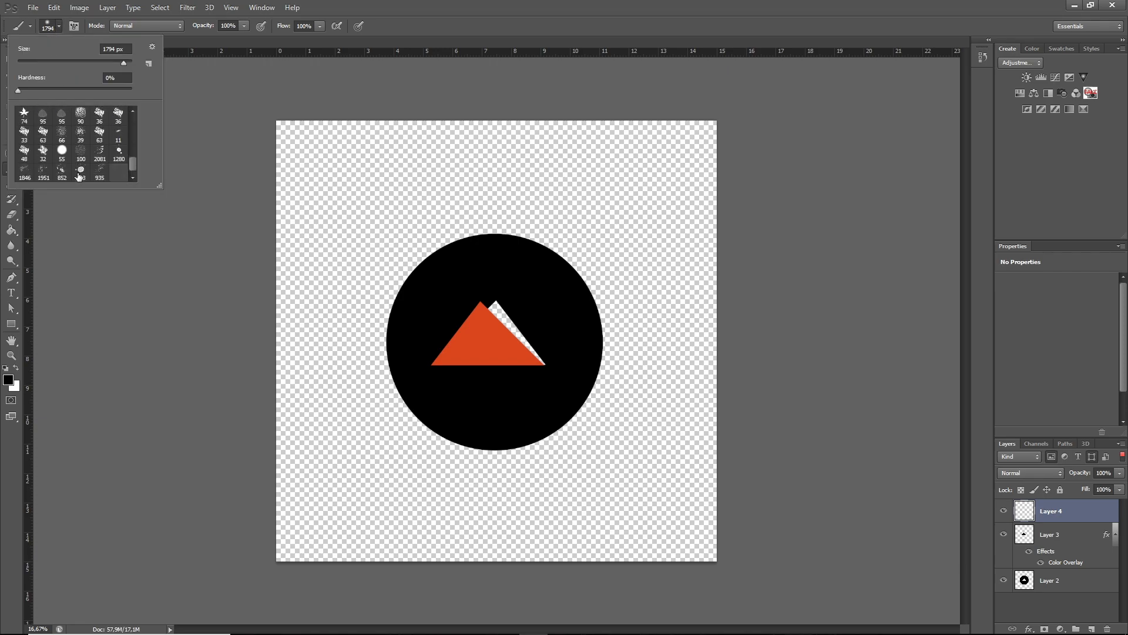
left_click(62, 171)
right_click(401, 227, "alt")
left_click_drag(647, 465, 672, 491)
mouse_move(414, 271)
left_mouse_down()
mouse_move(450, 290)
mouse_move(668, 539)
mouse_move(646, 505)
left_mouse_up()
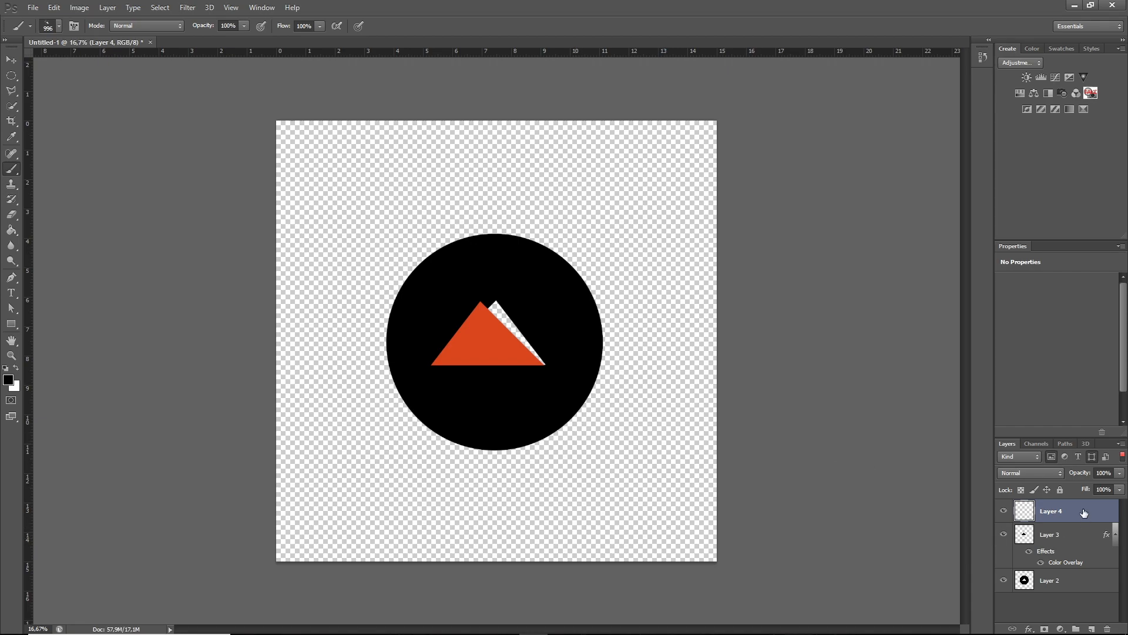
Set the foreground colour to the triangle's orange-red, e34120, by sampling it from the canvas.
left_click(8, 380)
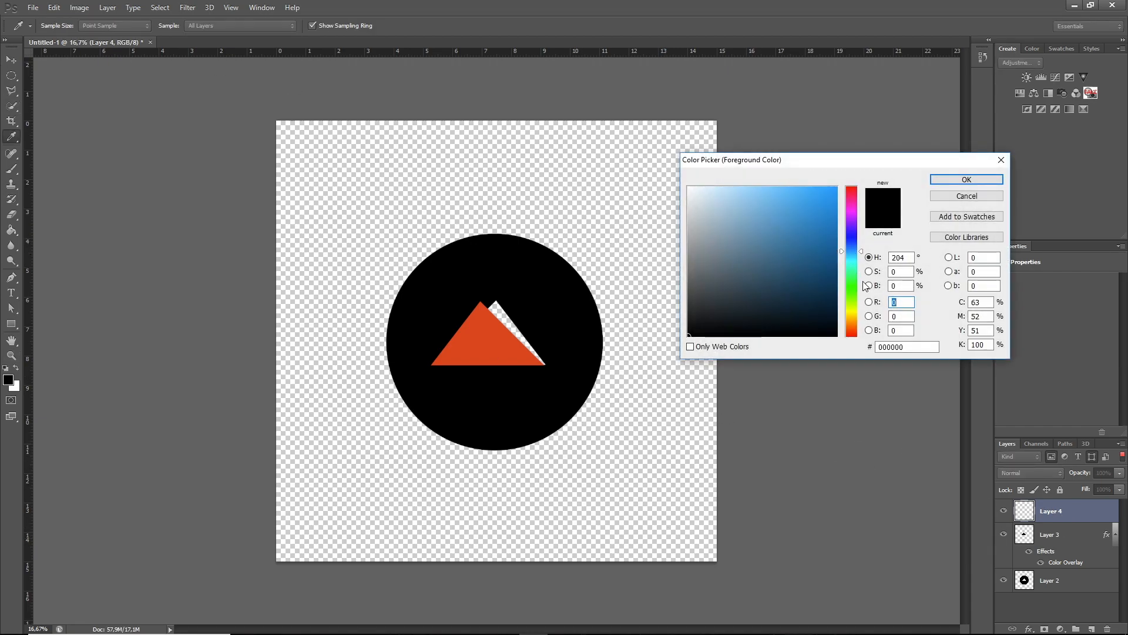
left_click(846, 322)
left_click(489, 339)
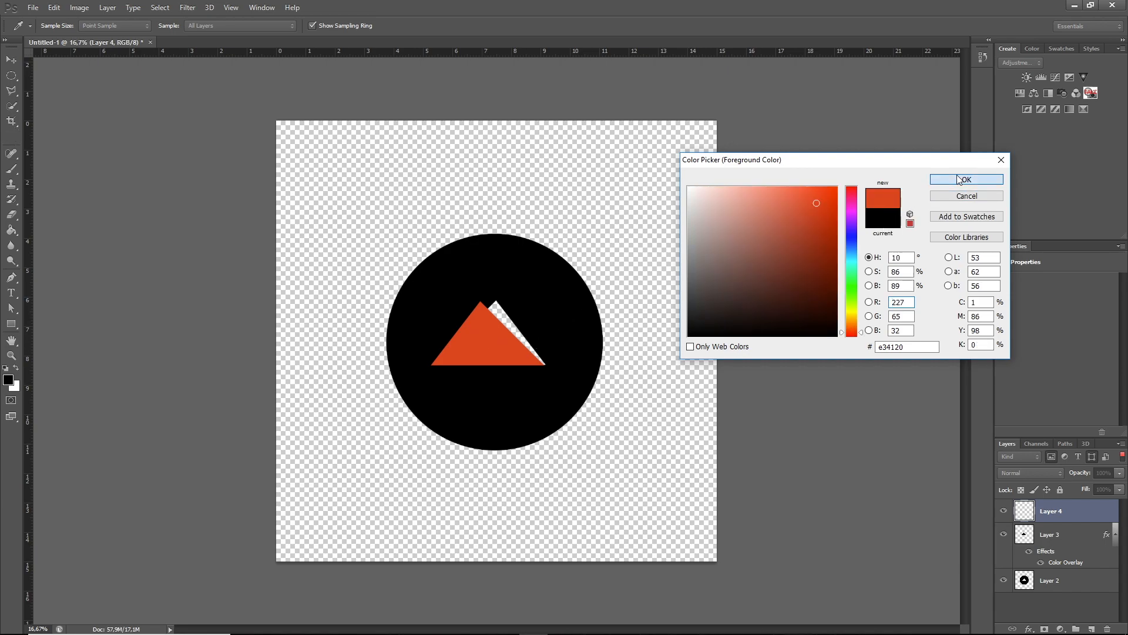
left_click(967, 179)
Try the dark brown 2c130e as foreground colour, and sample the triangle's orange-red e34120 again.
left_click(8, 380)
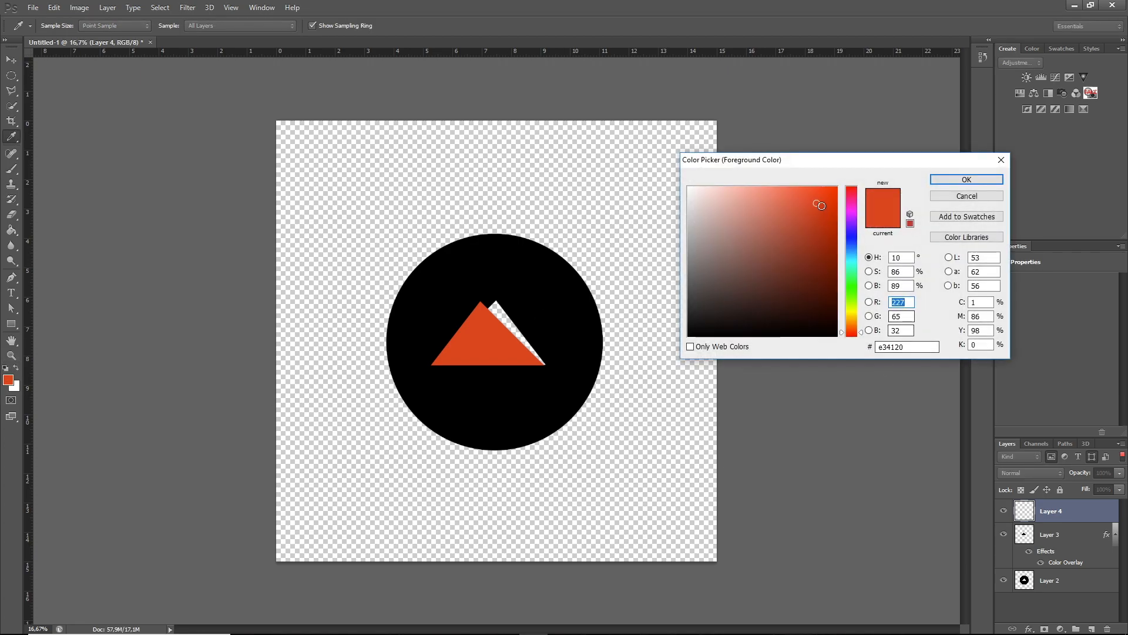
mouse_move(778, 231)
left_mouse_down()
mouse_move(725, 308)
mouse_move(788, 310)
left_mouse_up()
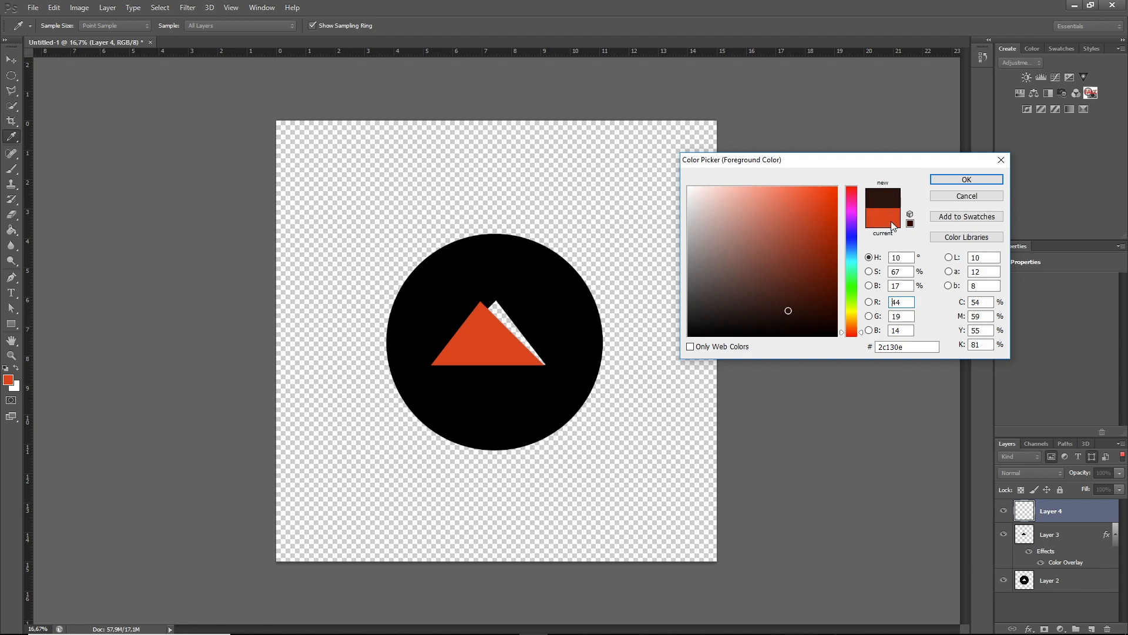
left_click(506, 332)
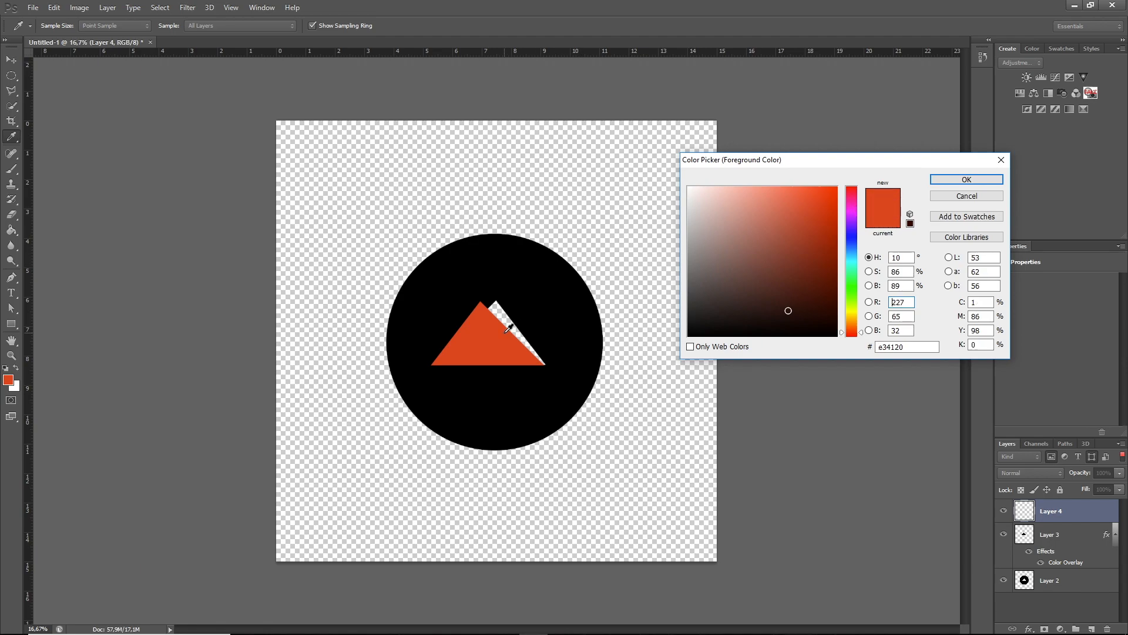
left_click(966, 180)
Stamp an orange-red splatter with the 996 px brush on the circle's upper edge, slightly left of its centre.
key("b")
left_click(417, 190)
left_click(417, 190)
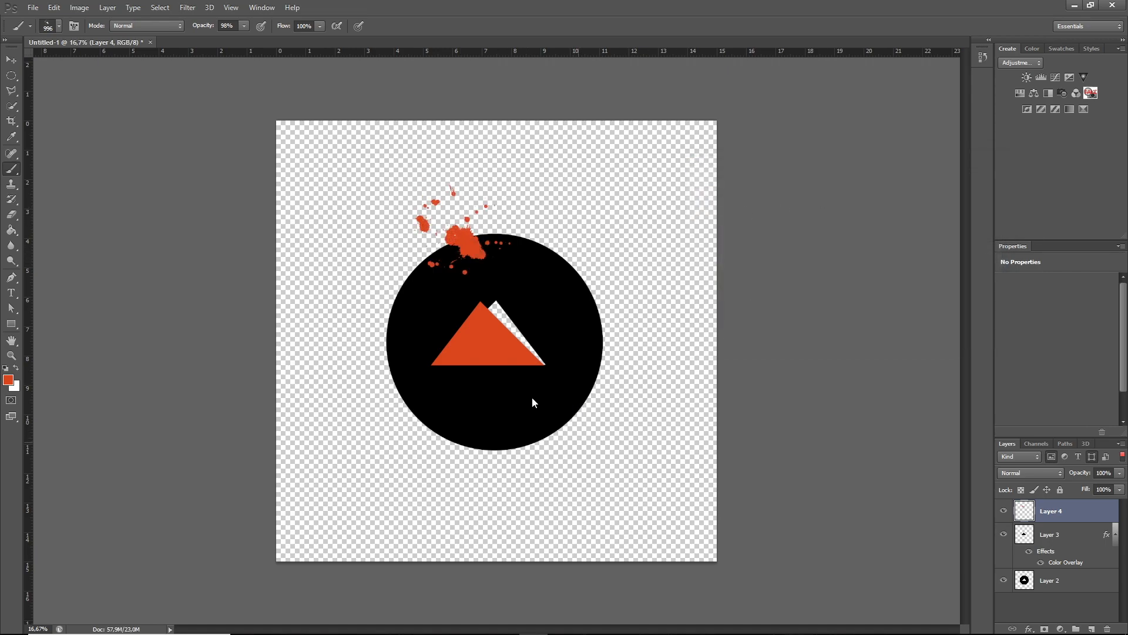
Select the 1951 px splatter brush and stamp orange-red drops over the circle's lower-right edge.
left_click(58, 26)
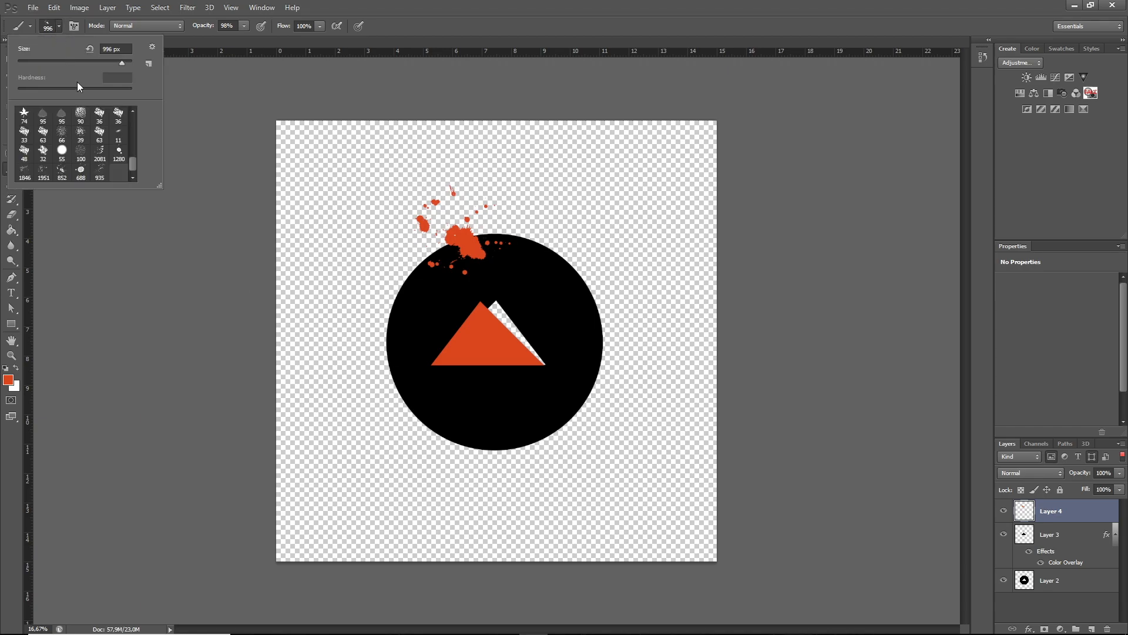
left_click(43, 171)
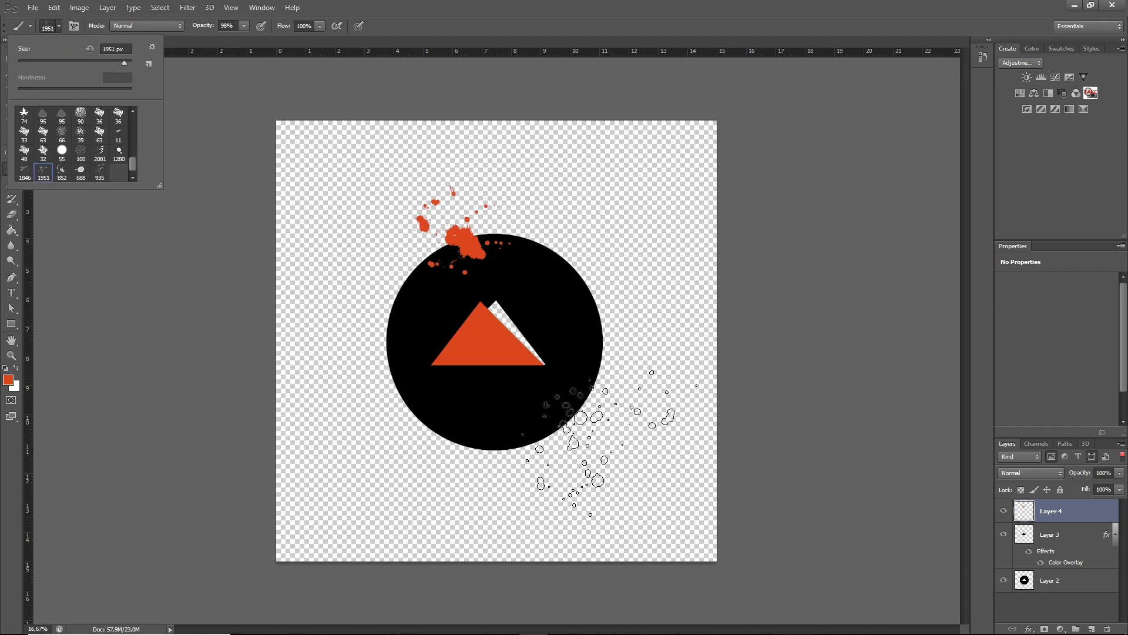
left_click(593, 438)
left_click(594, 437)
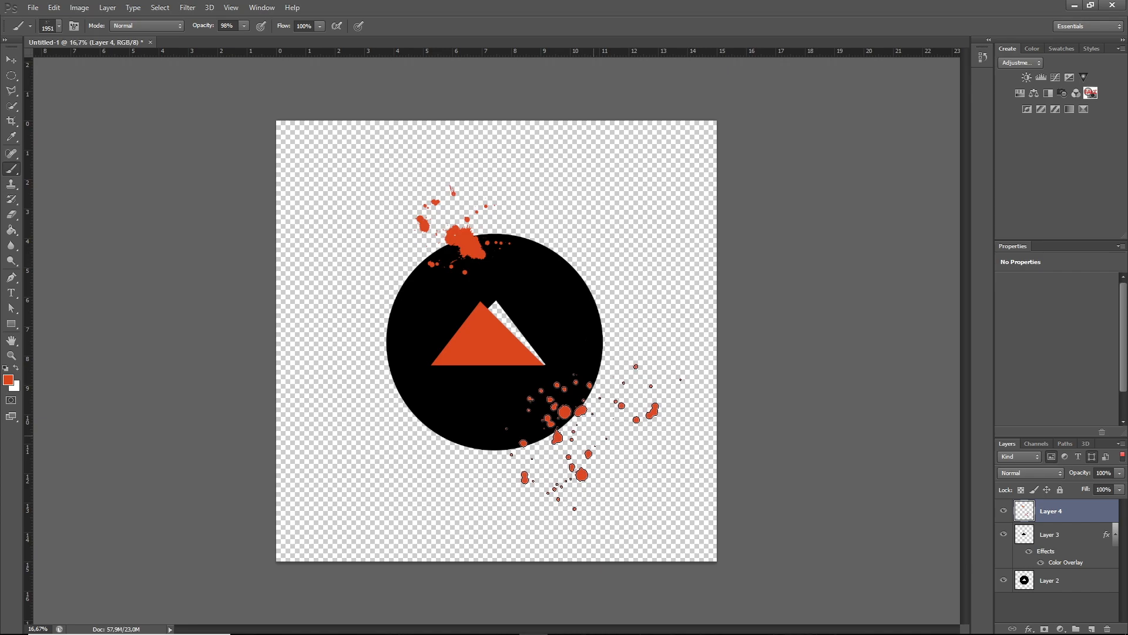
Stamp orange-red drops over the circle's upper-right edge, undo them, and switch to the Move tool.
left_click(626, 239)
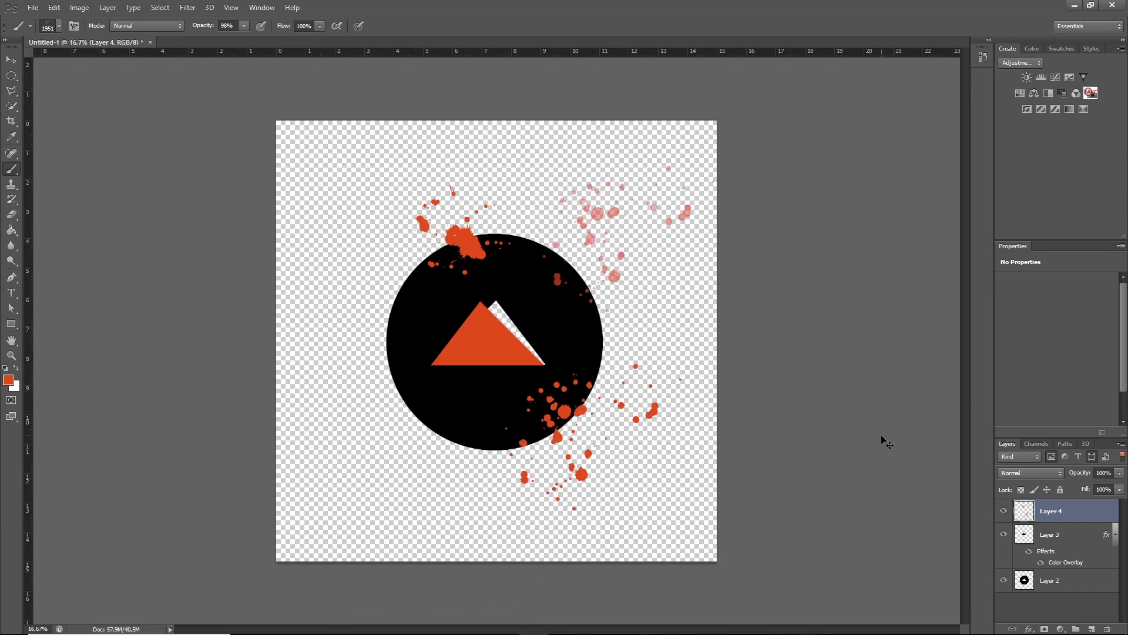
left_click(623, 241)
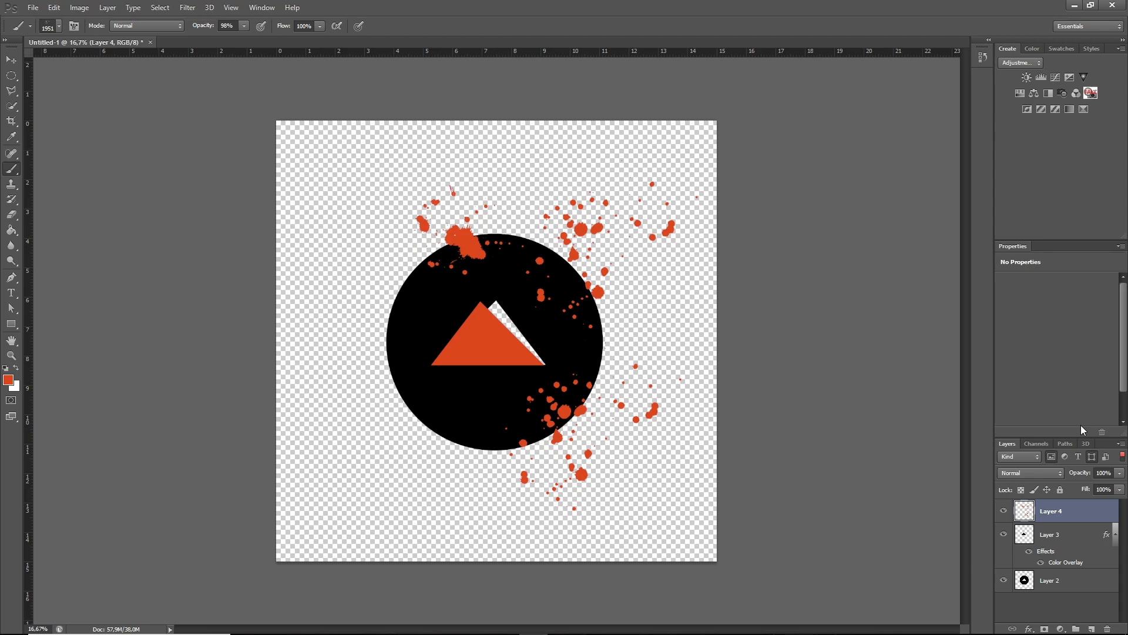
key("alt+z")
key("ctrl+z")
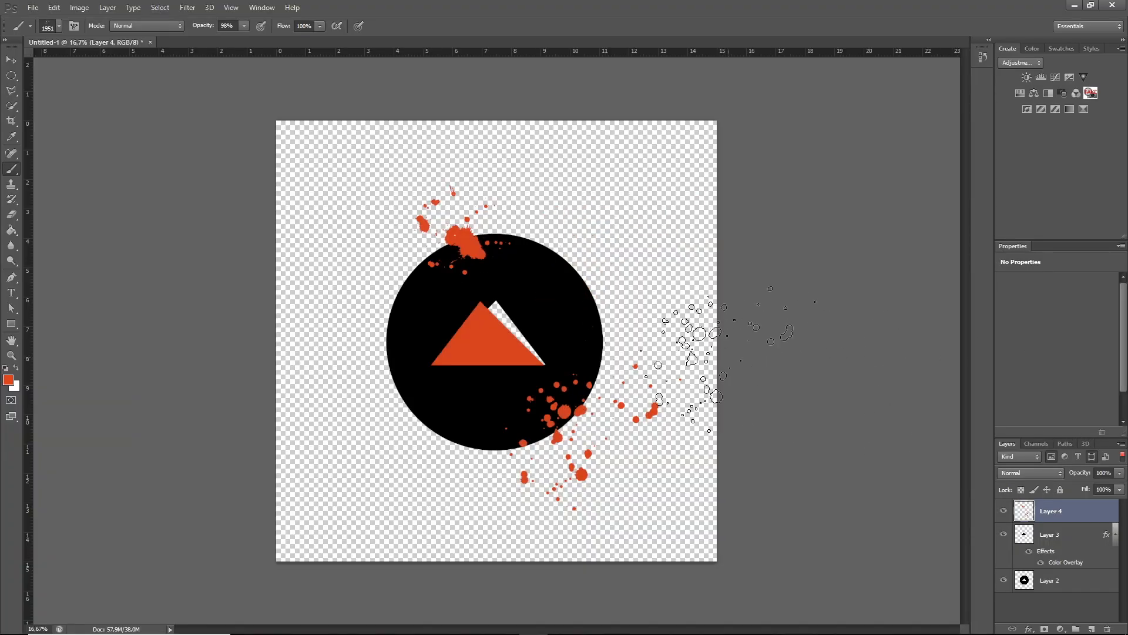
left_click(11, 59)
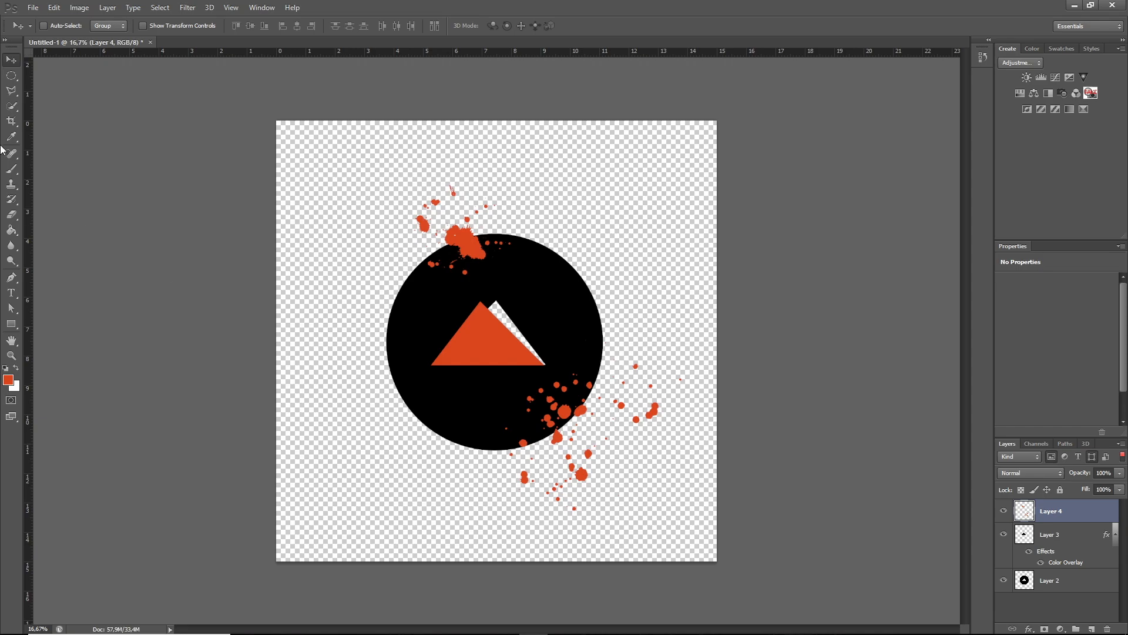
Open the Save for Web export of the logo and inspect its preview in the Optimized and Original views.
left_click(29, 6)
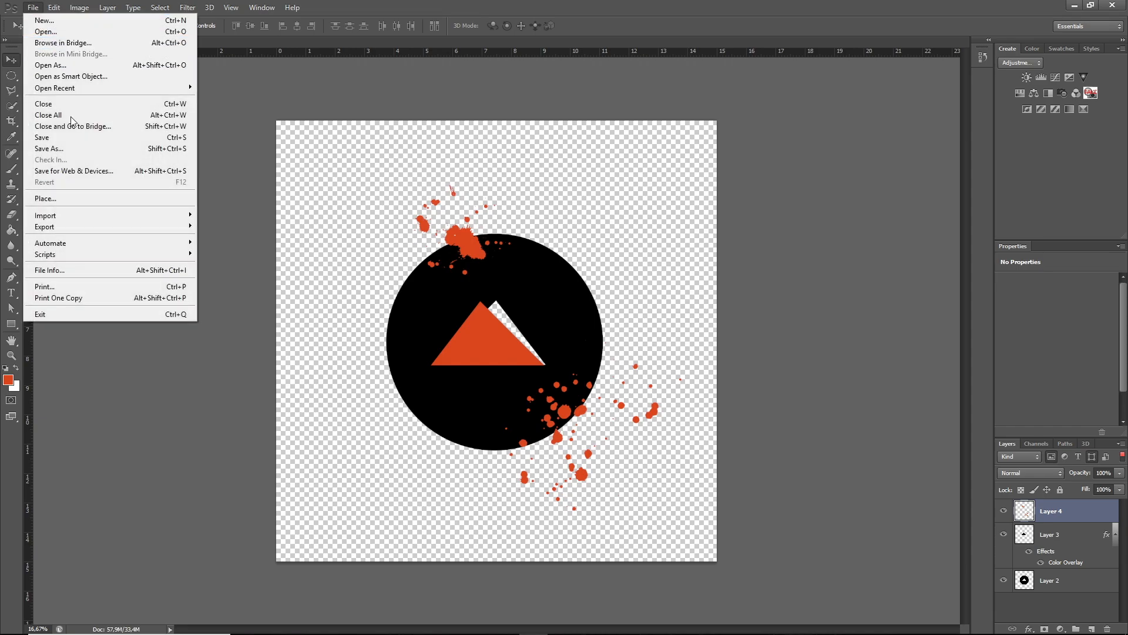
left_click(106, 175)
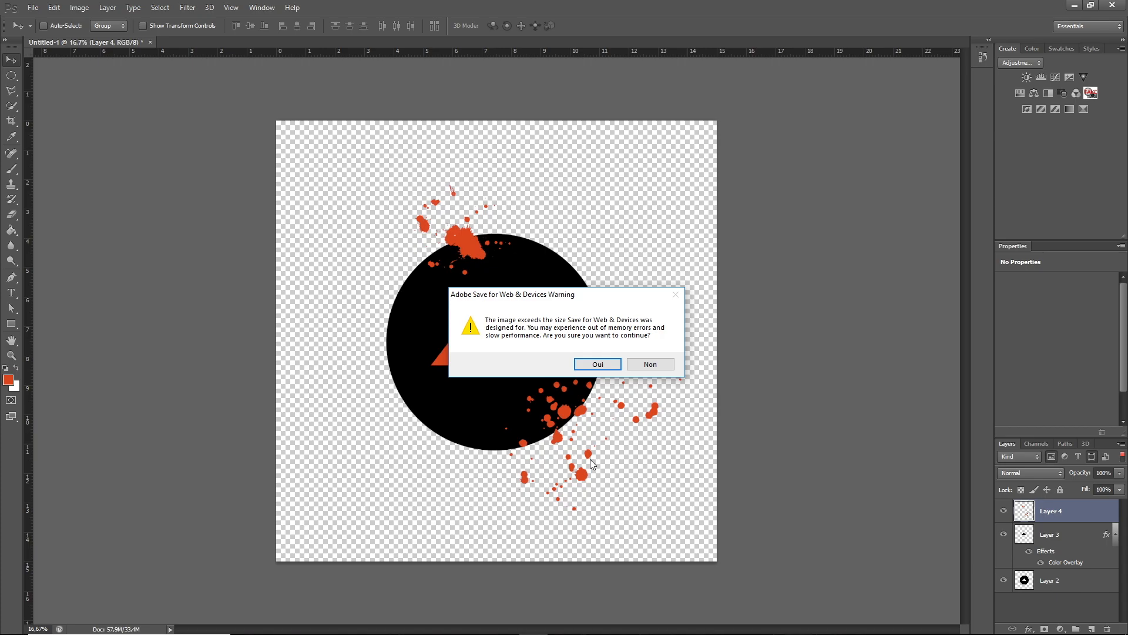
left_click(592, 362)
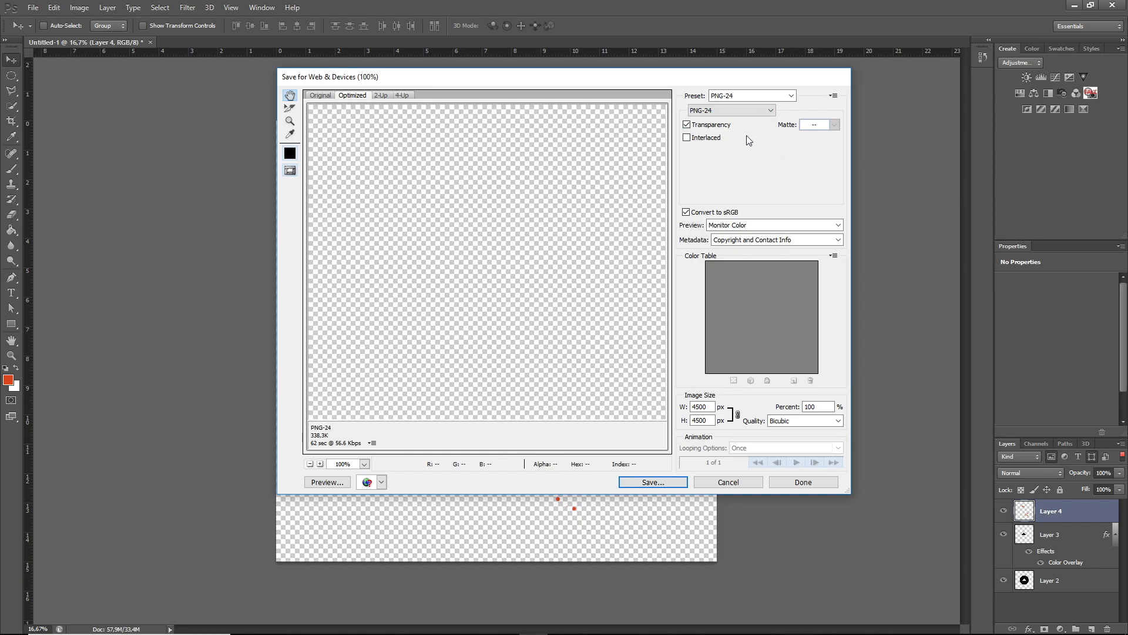
left_click_drag(441, 374, 385, 208)
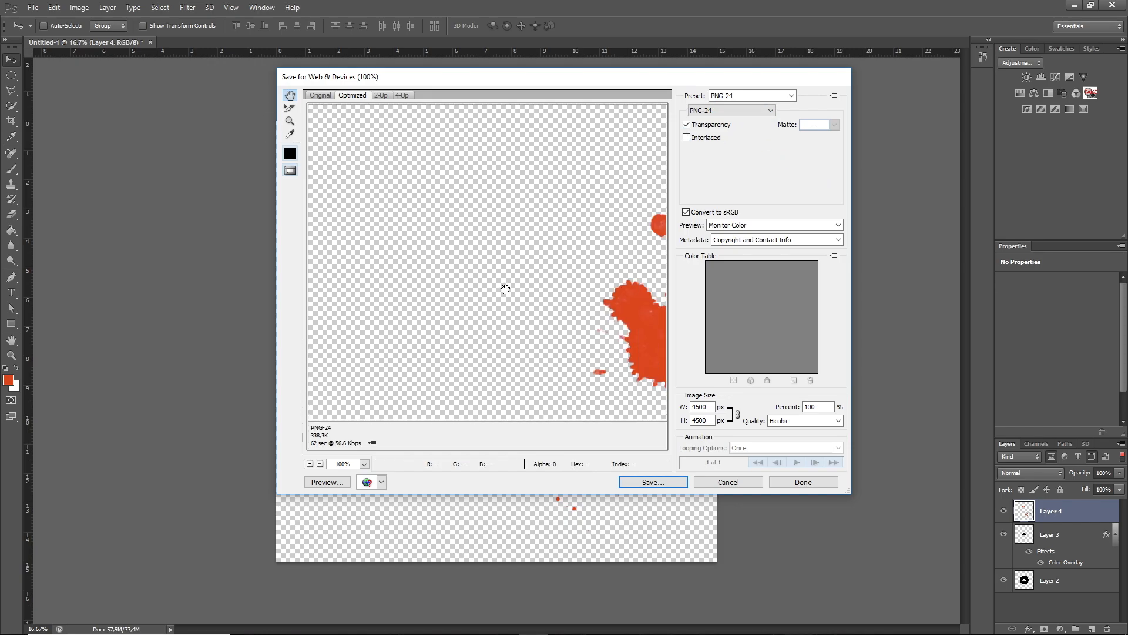
left_click_drag(506, 288, 177, 126)
left_click_drag(464, 406, 447, 194)
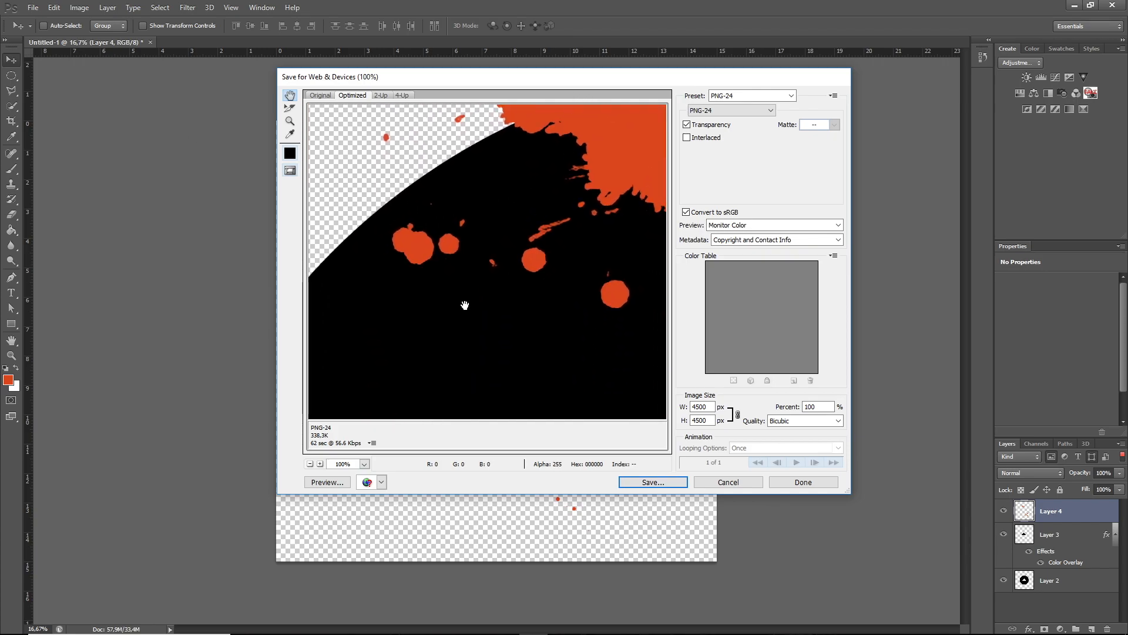
left_click_drag(466, 302, 349, 127)
left_click_drag(520, 301, 403, 185)
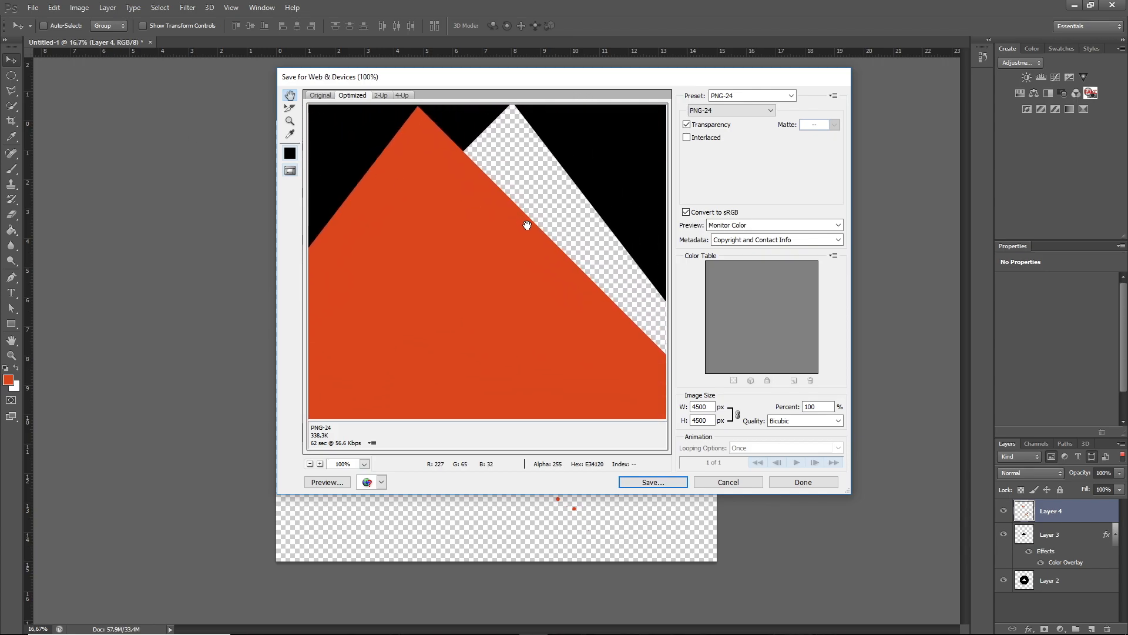
left_click(323, 97)
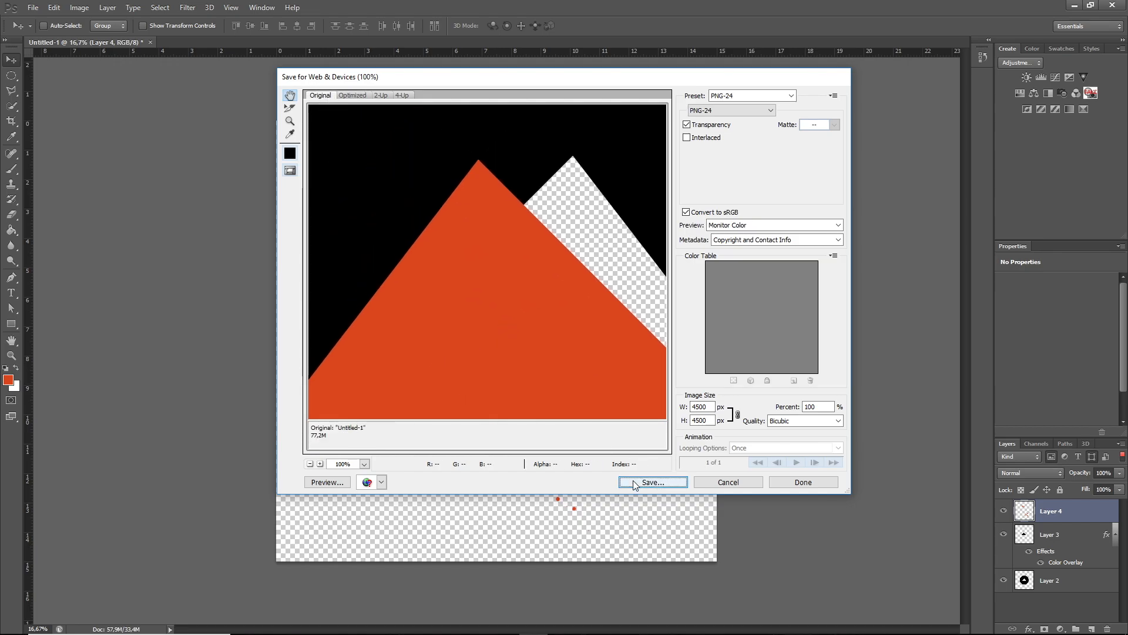
Save the logo to the desktop as a PNG-24 image named "logo test".
left_click(652, 482)
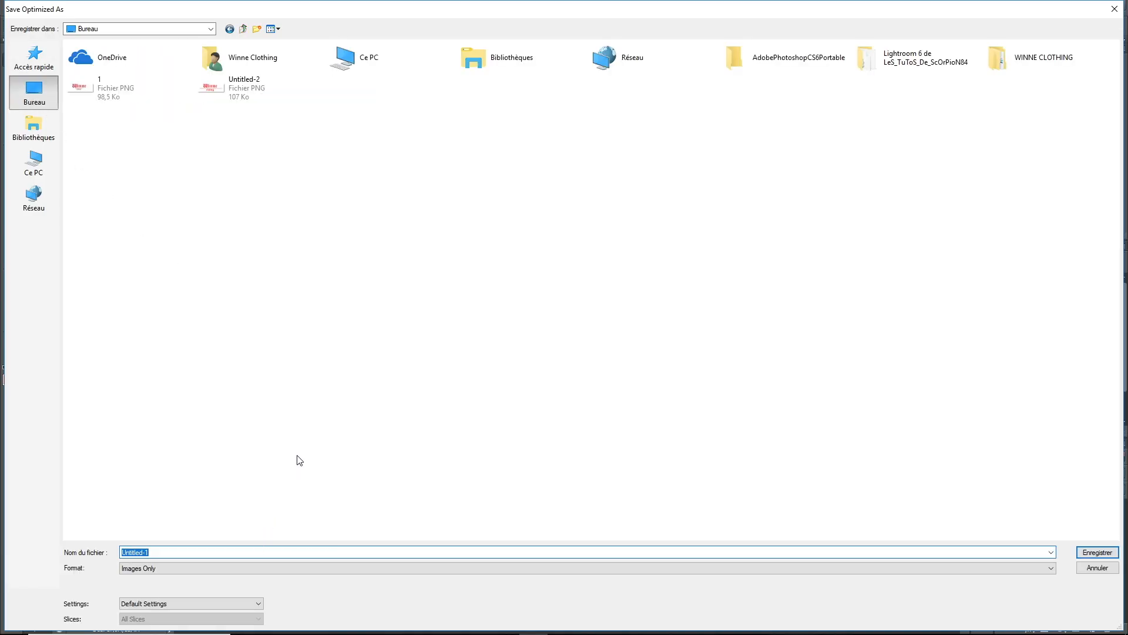
type("logo test")
key("Return")
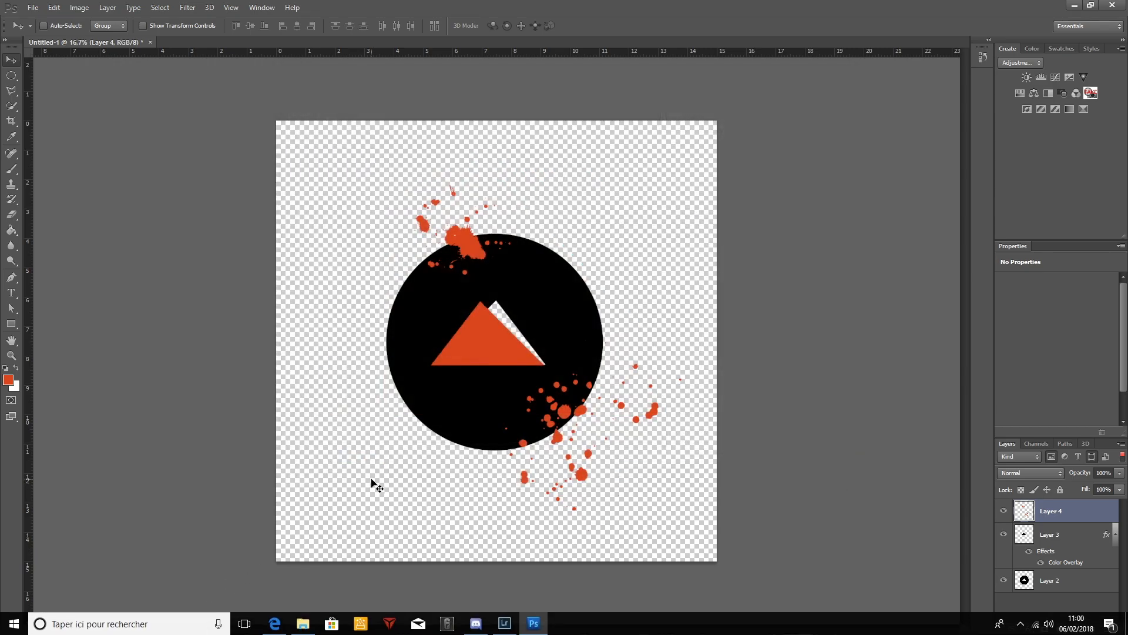
Switch to the Tunetoo T-shirt designer in the browser, upload logo-test from the desktop and add it to the shirt without background removal.
left_click(273, 622)
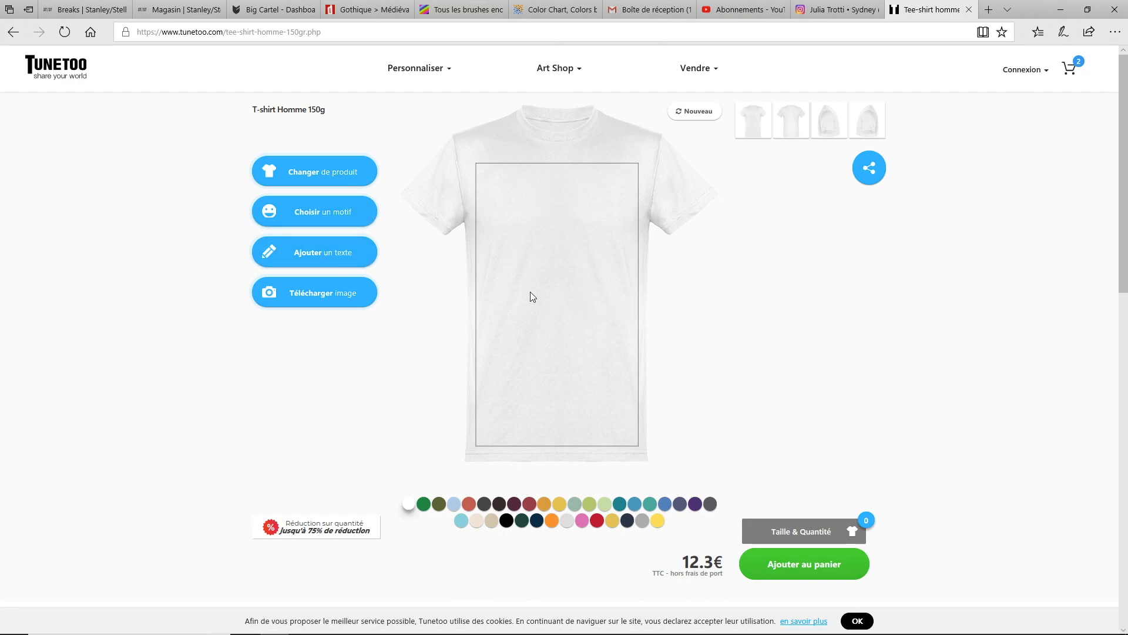
left_click(327, 289)
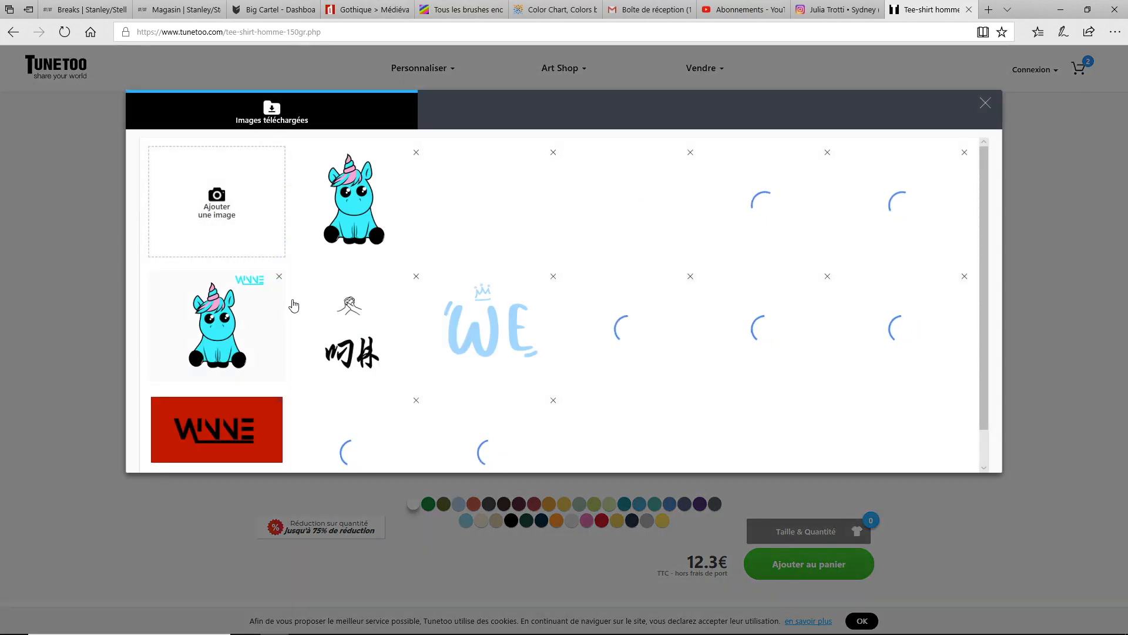
left_click(214, 152)
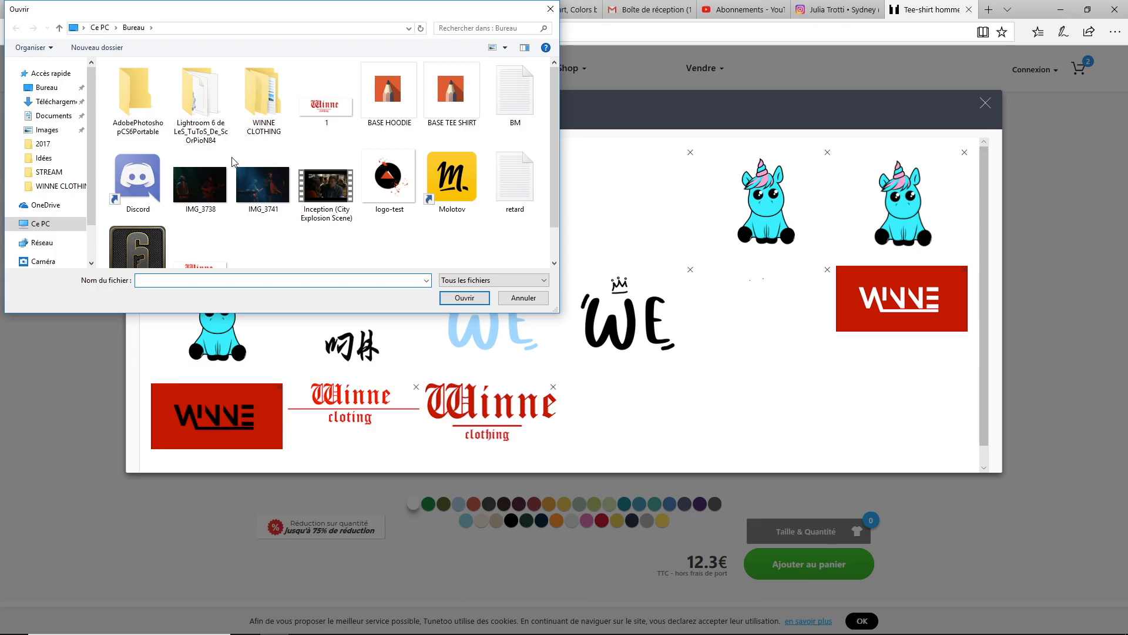
scroll(297, 235, "down", 1)
double_click(408, 166)
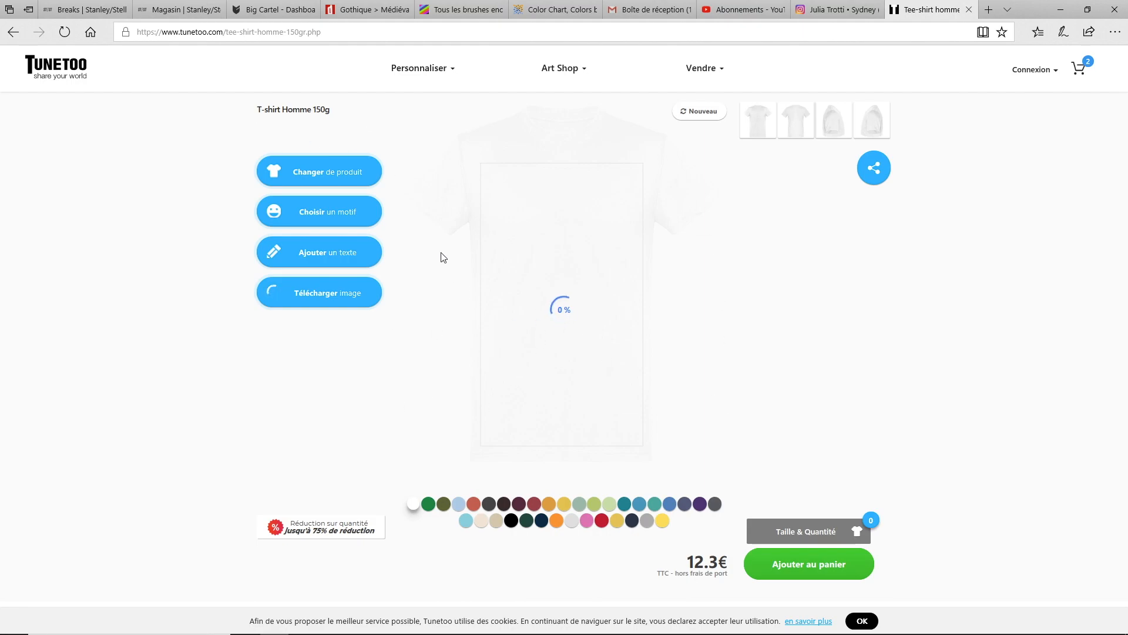
mouse_move(681, 634)
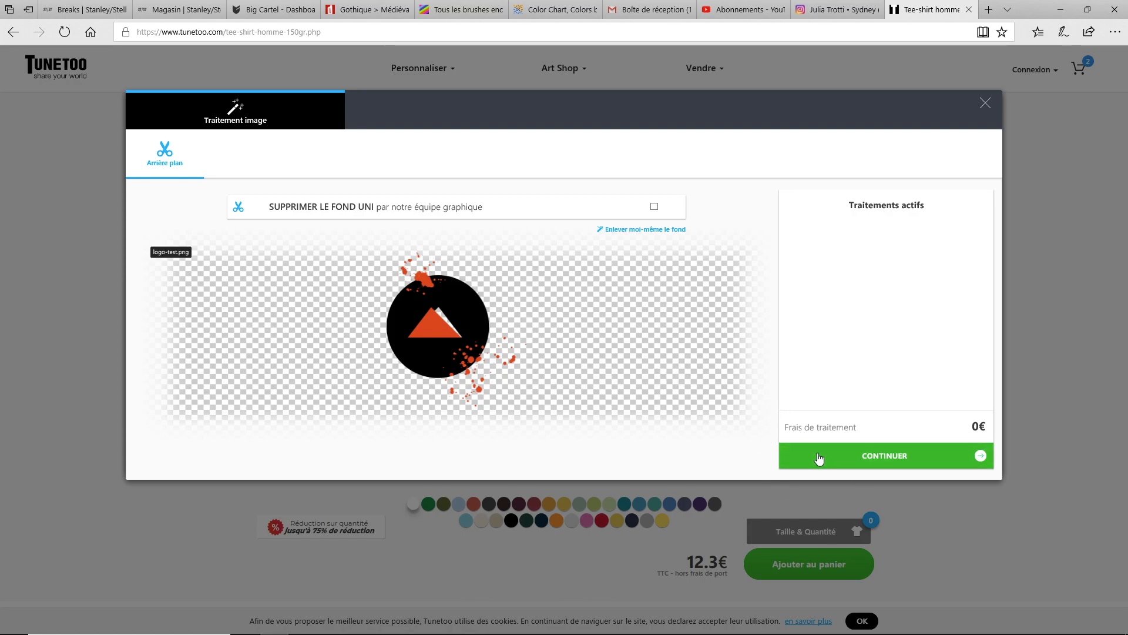
left_click(855, 462)
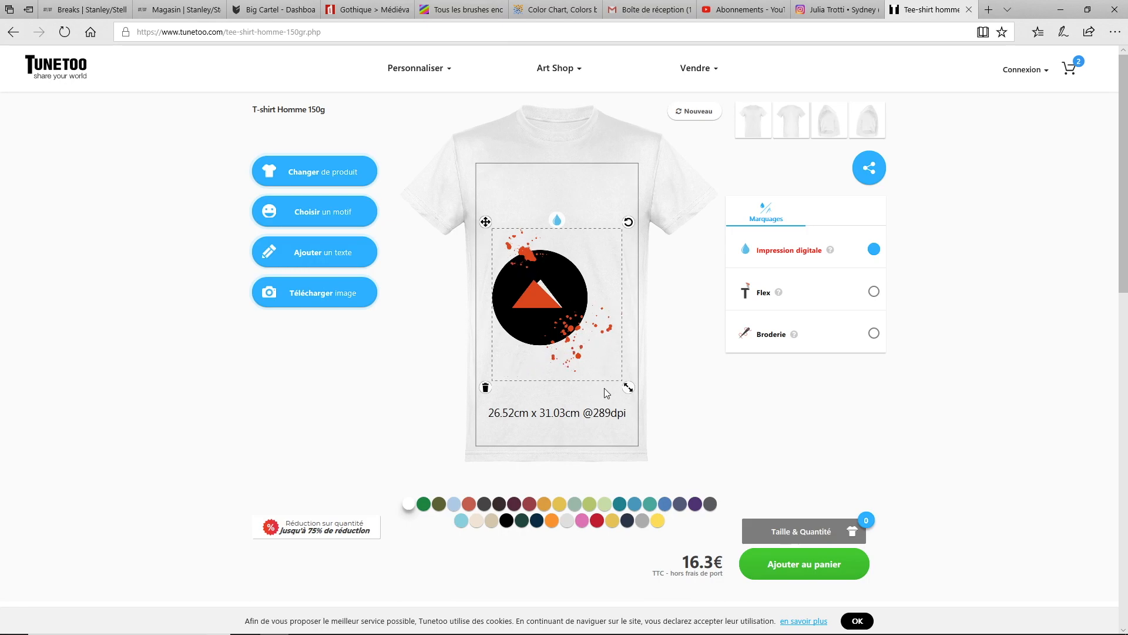
Shrink the logo to about 15.8 × 18.5 cm and move it up to the centre of the shirt's chest.
left_click_drag(624, 379, 601, 347)
left_click_drag(550, 299, 573, 238)
left_click(560, 366)
left_click(593, 365)
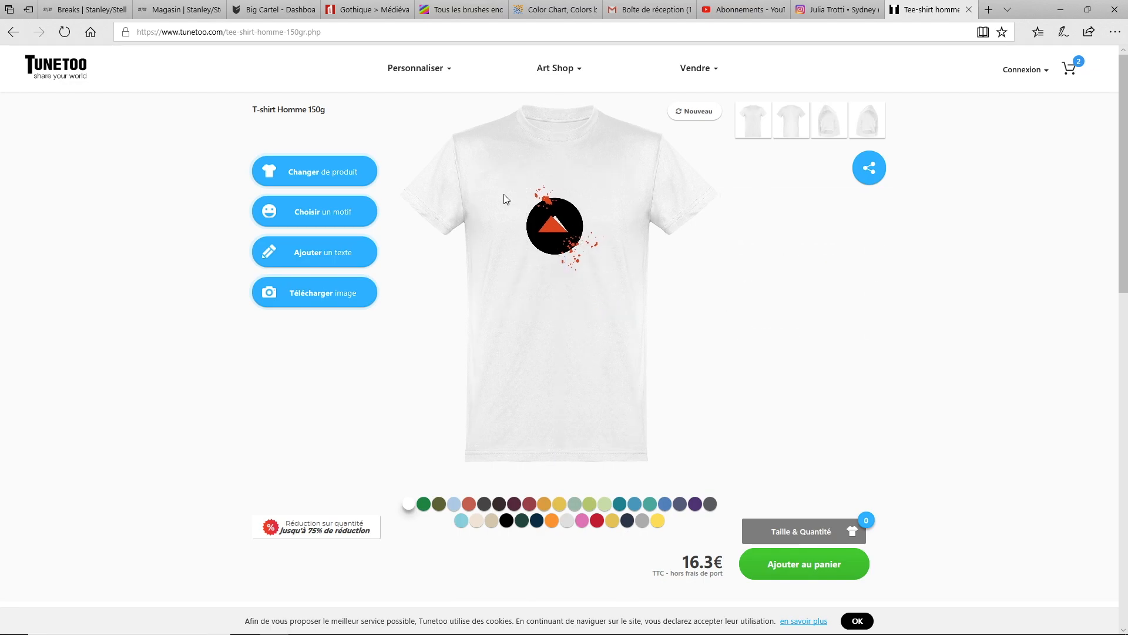
Fine-tune the logo's position on the chest by nudging it slightly upwards, and deselect it.
left_click(555, 241)
left_click_drag(554, 240, 549, 233)
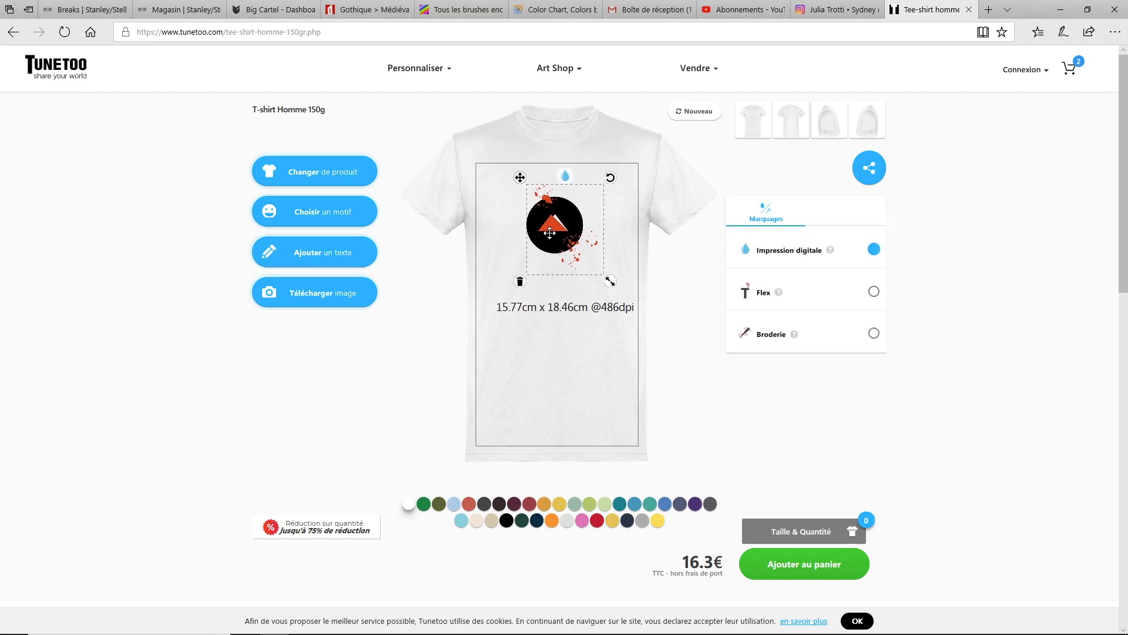
left_click(573, 336)
left_click(566, 222)
left_click_drag(566, 222, 567, 221)
left_click(632, 342)
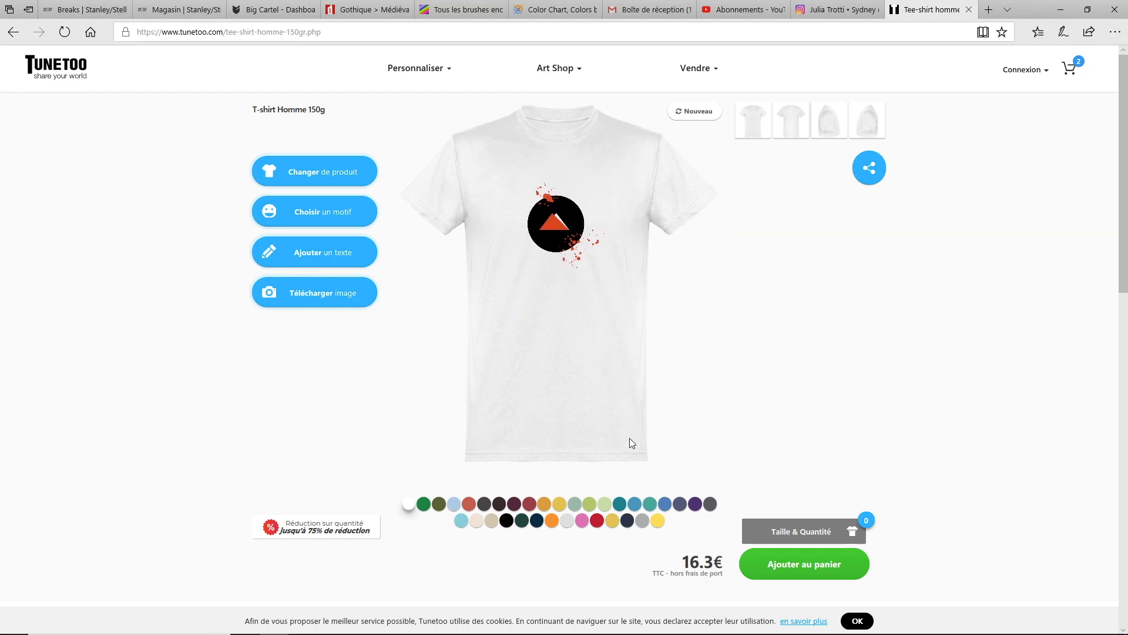
Try the shirt in teal blue, light blue, dark red, orange and black, and set its colour back to white.
left_click(634, 513)
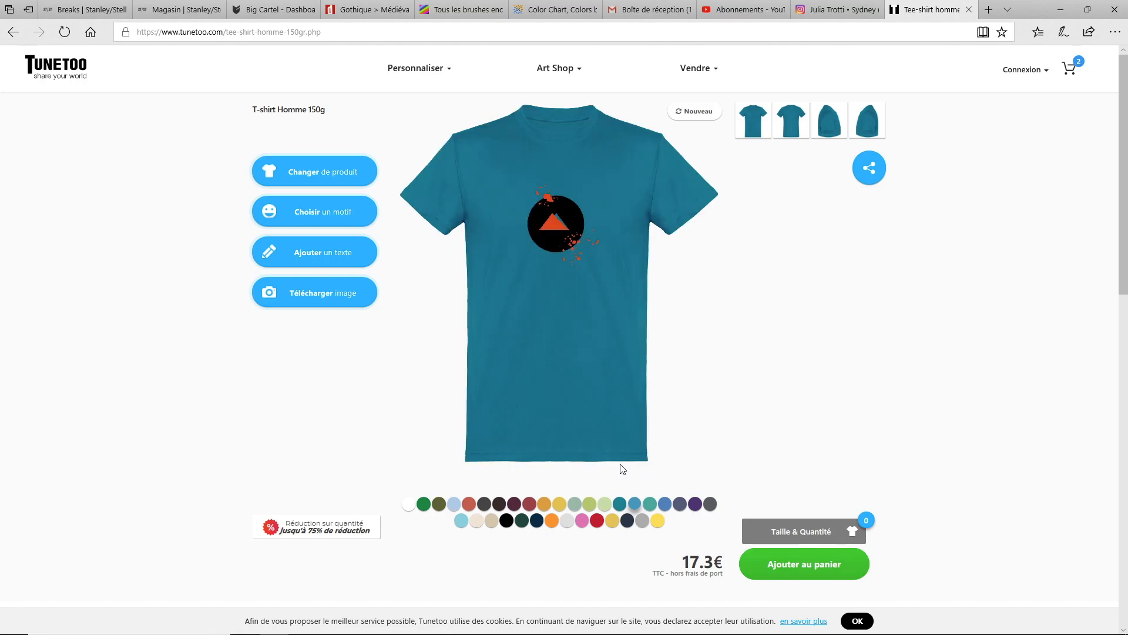
left_click(457, 506)
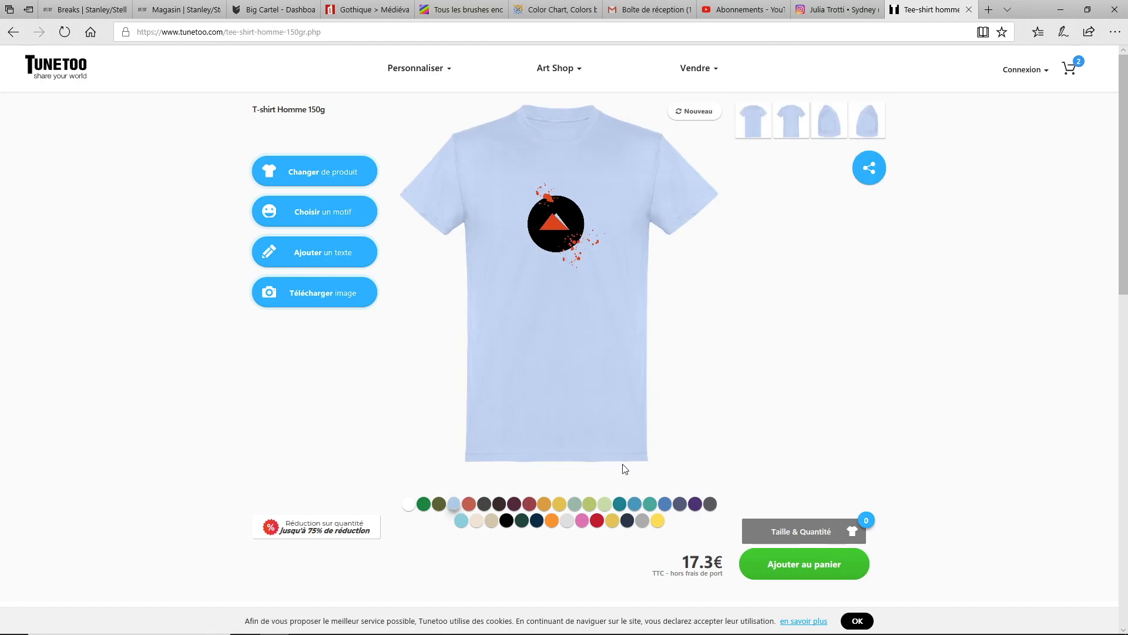
left_click(528, 504)
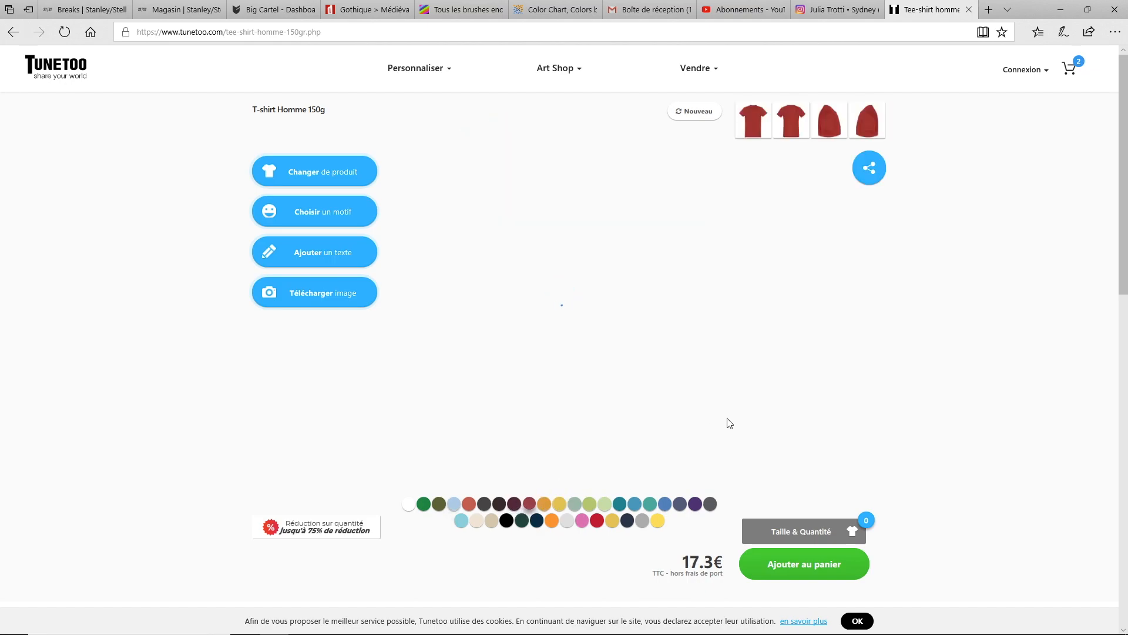
left_click(550, 521)
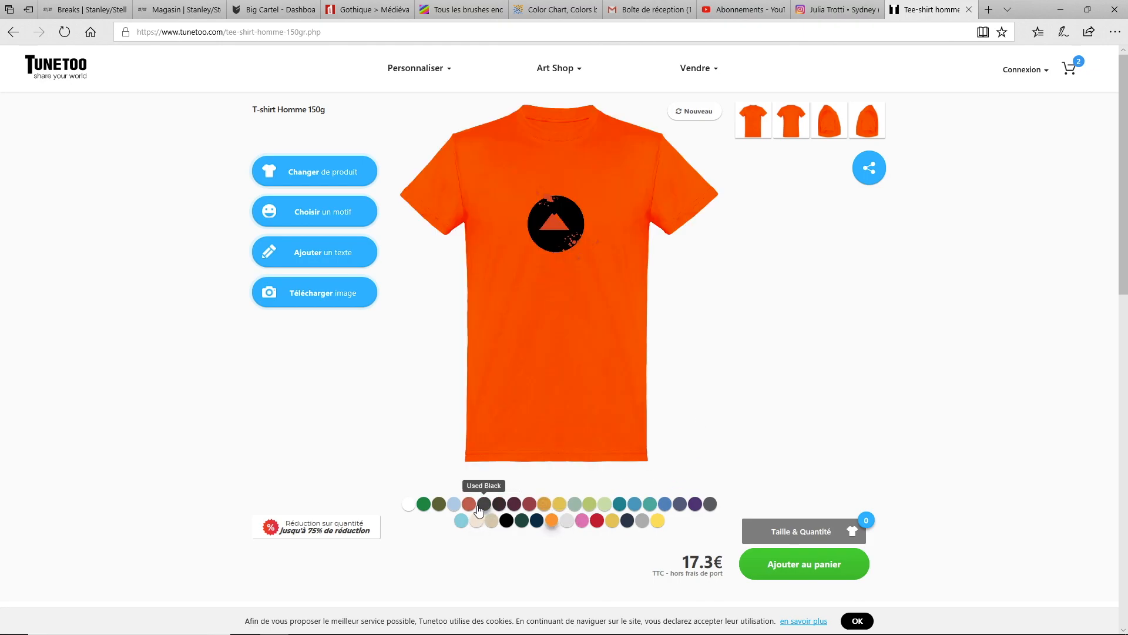
left_click(504, 520)
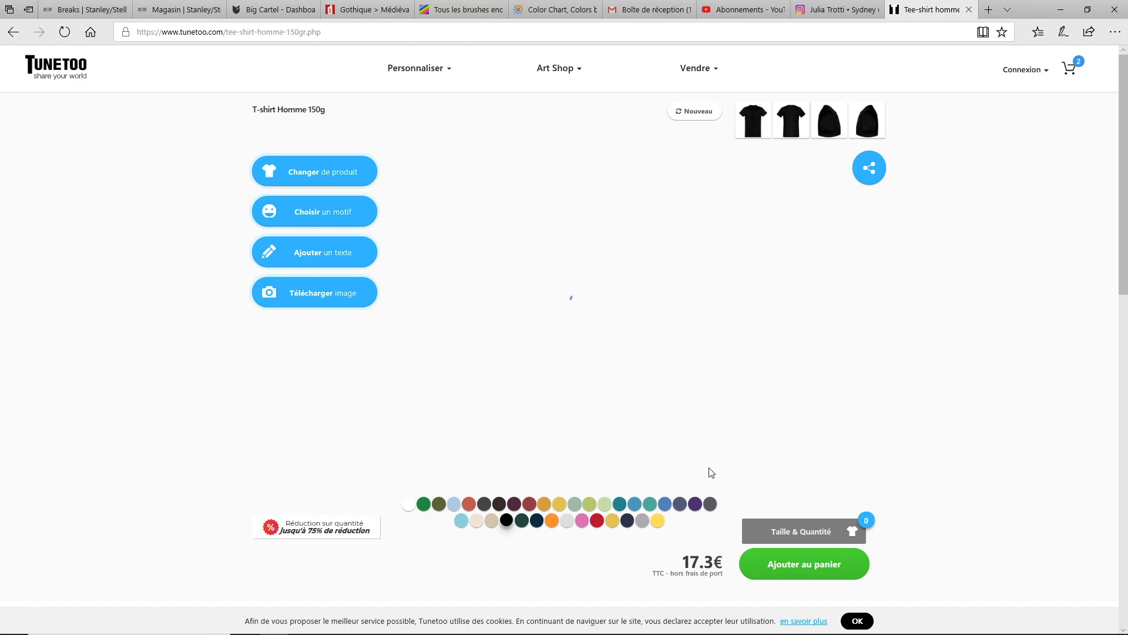
left_click(408, 504)
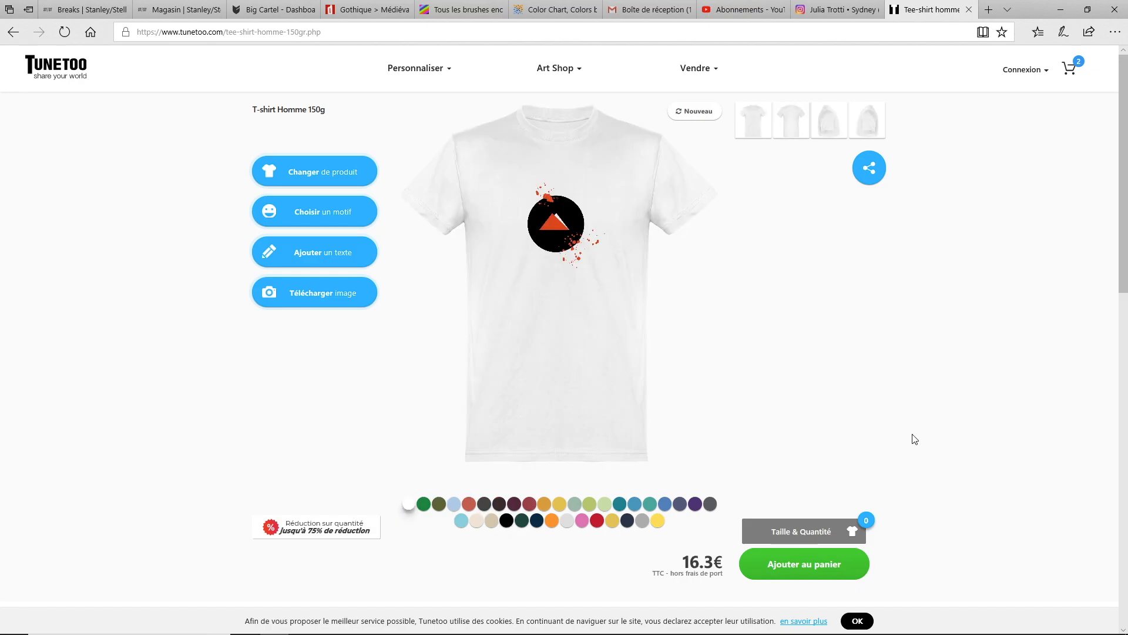